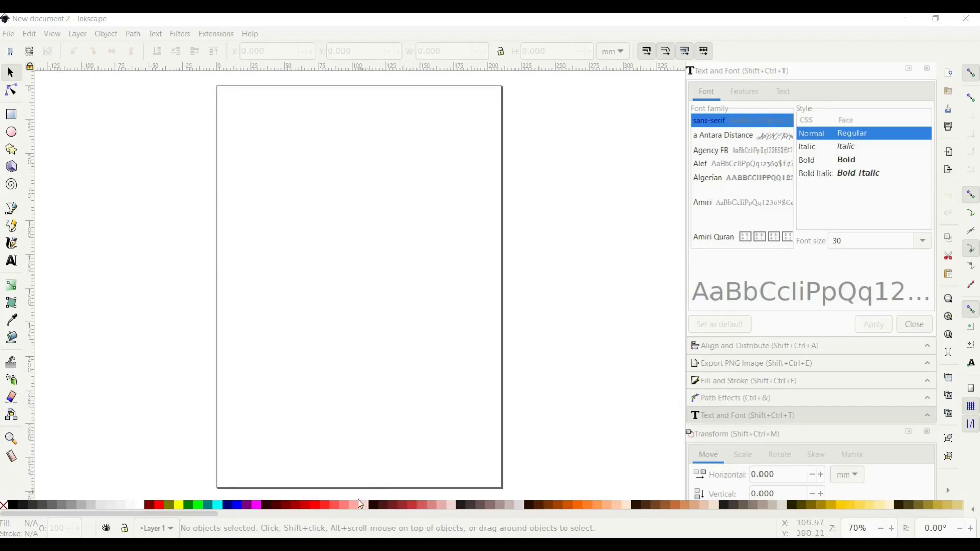
Step: Search The Noun Project for 'christmas tree' and download the first pine tree icon as SVG
click(327, 495)
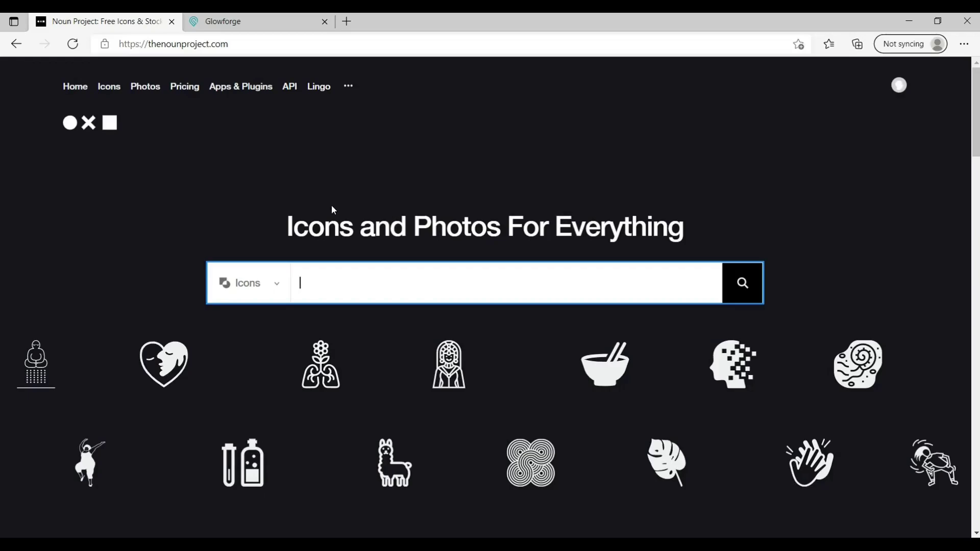
text(christmas tree)
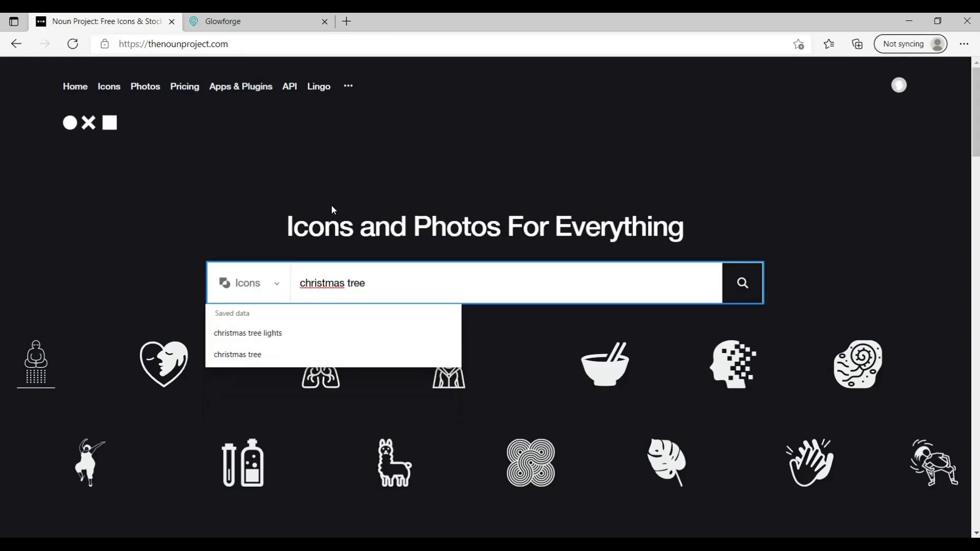
key(Return)
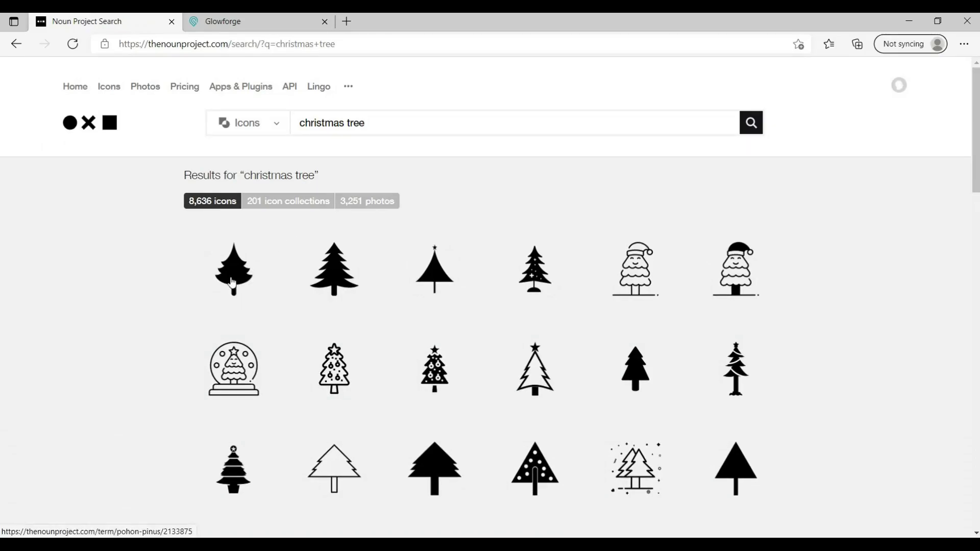
click(232, 283)
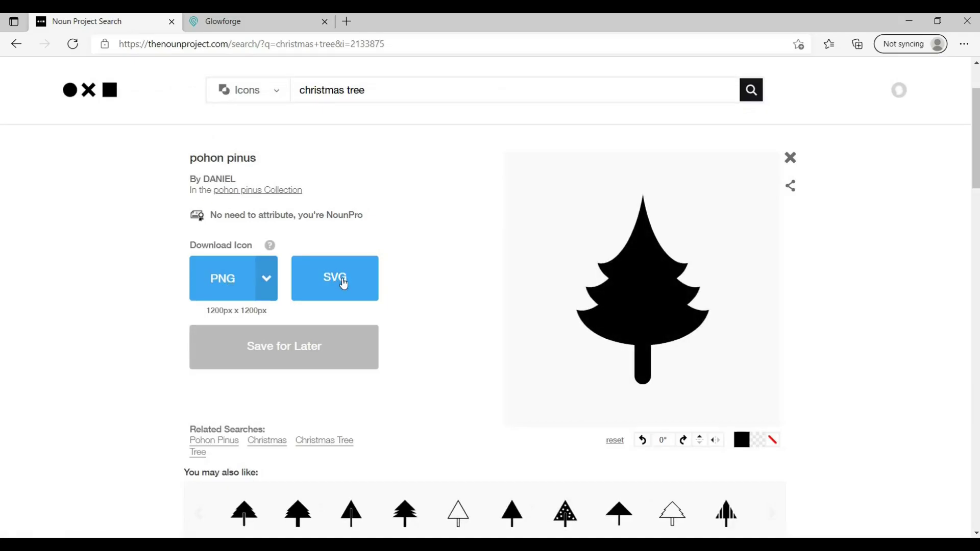
click(344, 284)
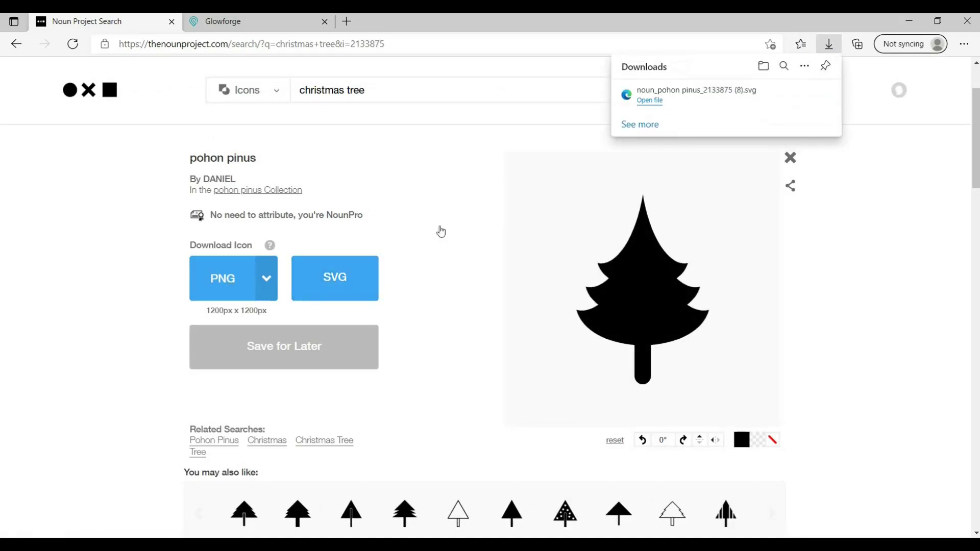
click(657, 102)
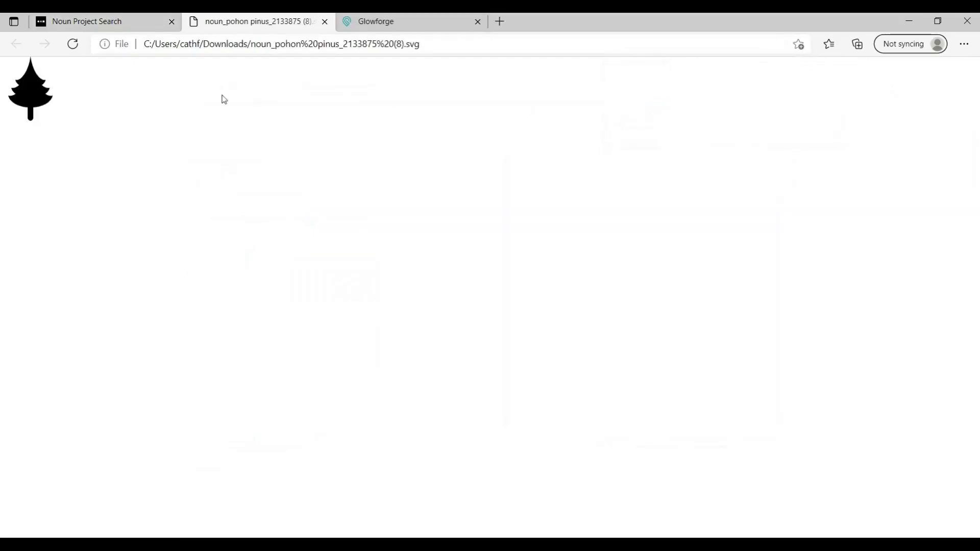
Step: Save the opened tree SVG as 'christmas tree' in the Demo folder
right_click(31, 95)
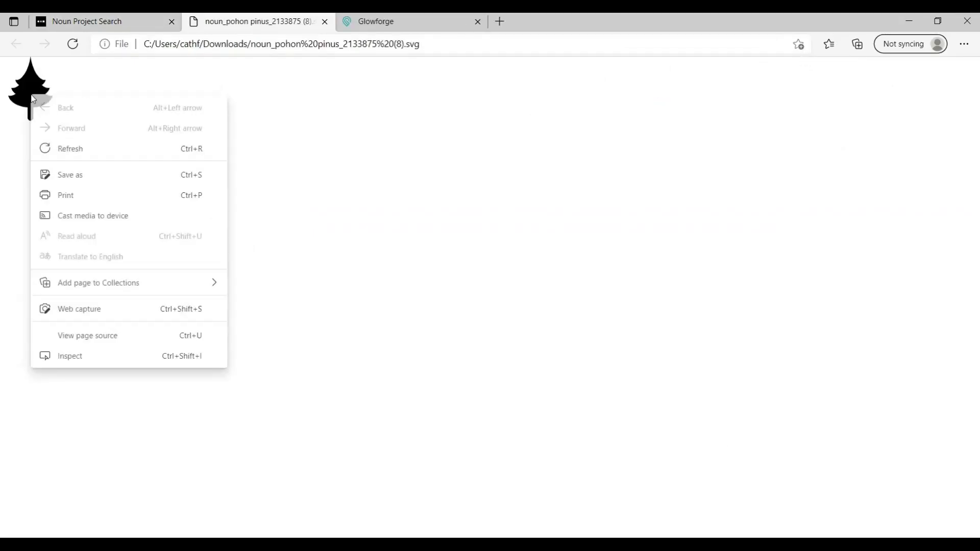
click(85, 182)
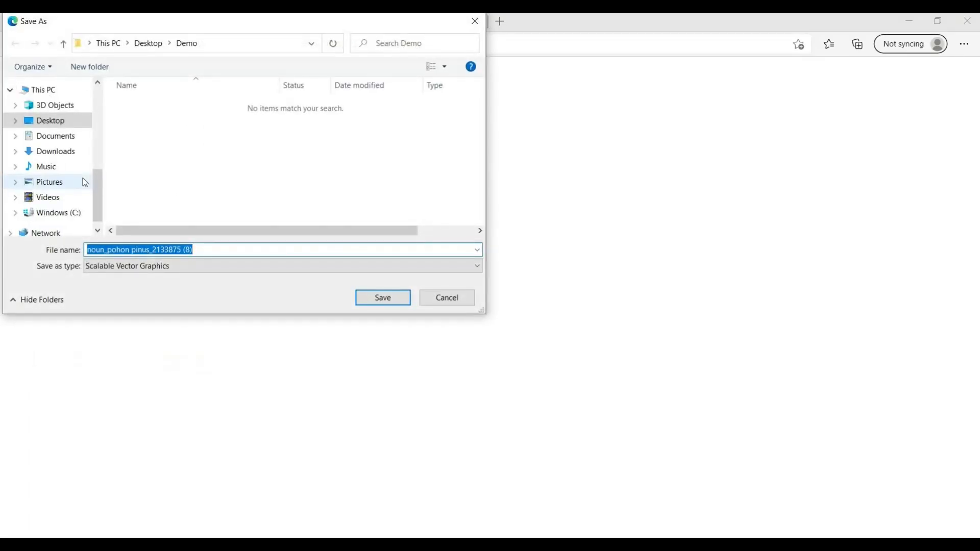
text(christmas tree)
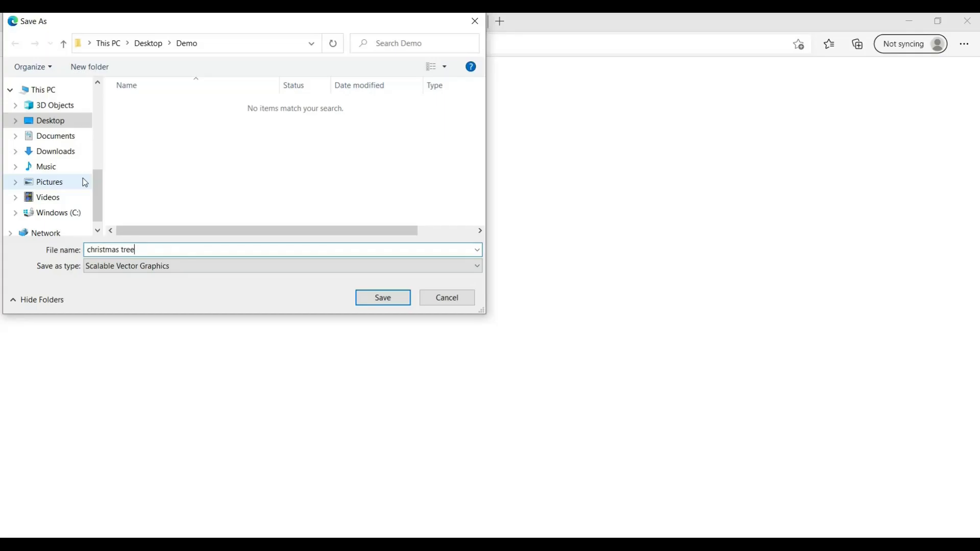
key(Return)
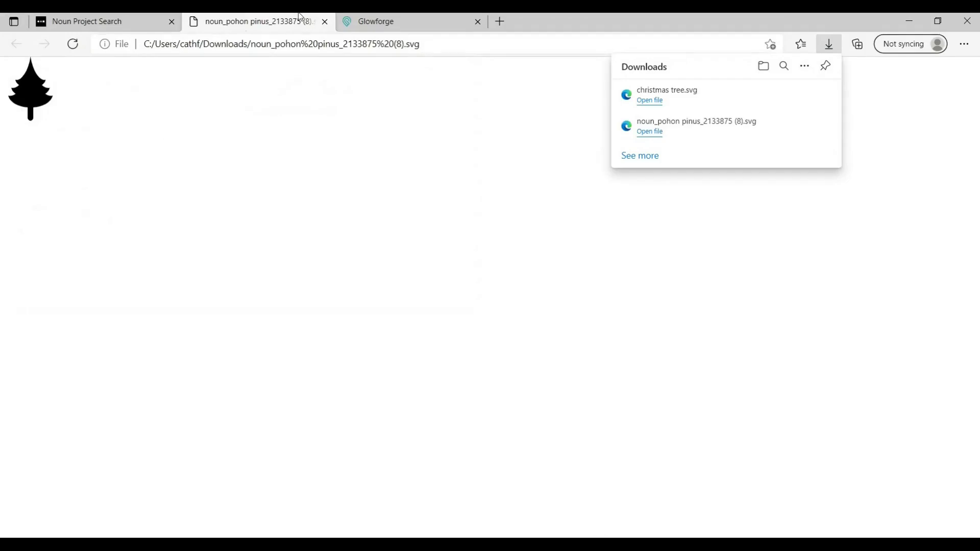
Step: Search for 'circle' and download the thick ring Circle icon as SVG
click(325, 22)
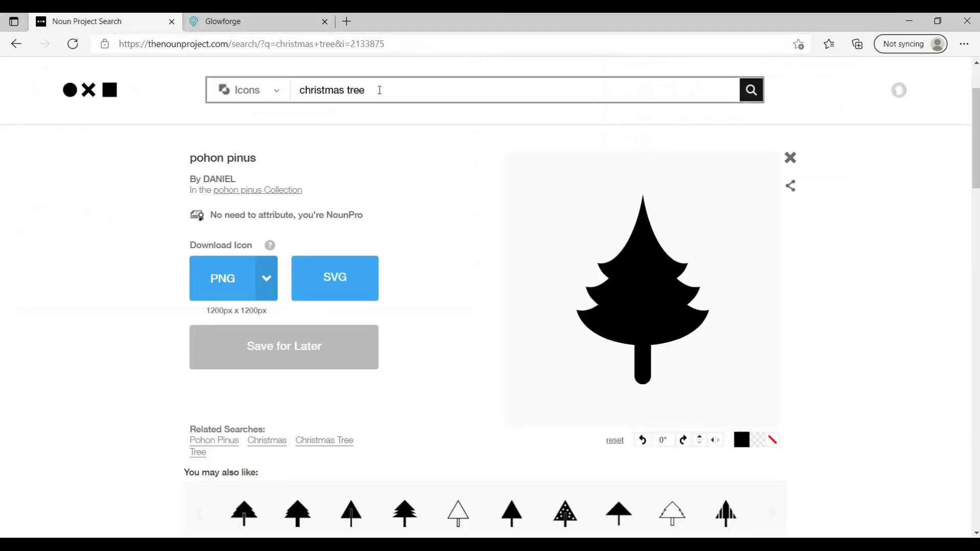
click(379, 90)
key(ctrl+a)
text(ci)
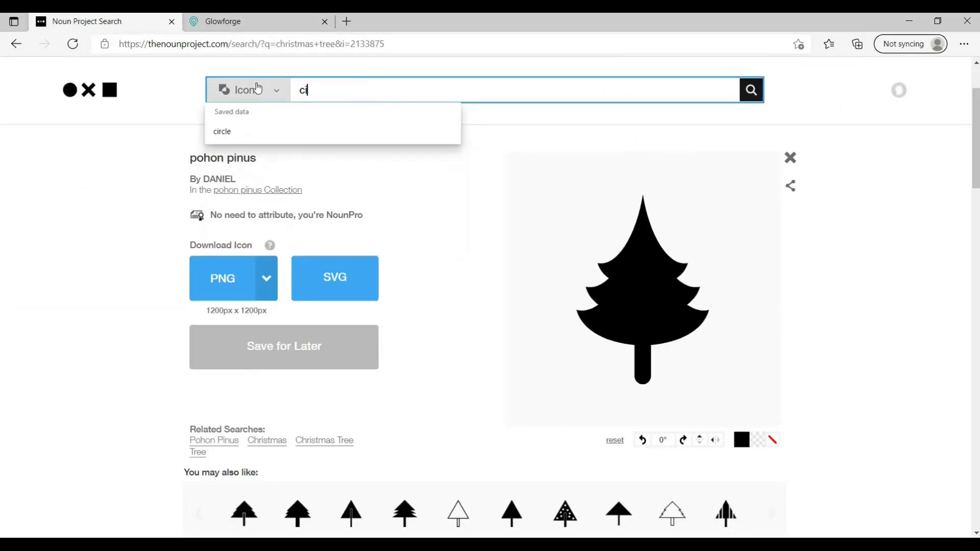
text(rcle)
key(Return)
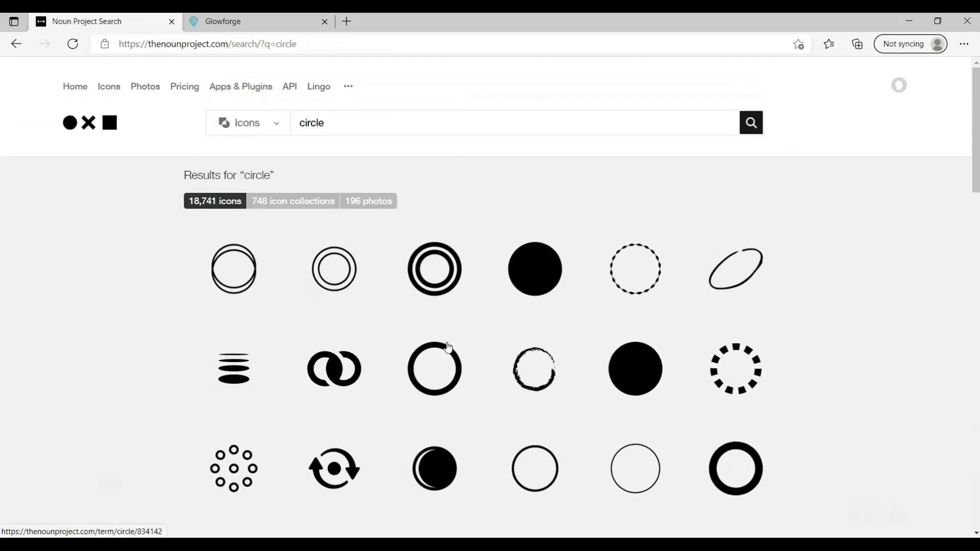
click(437, 358)
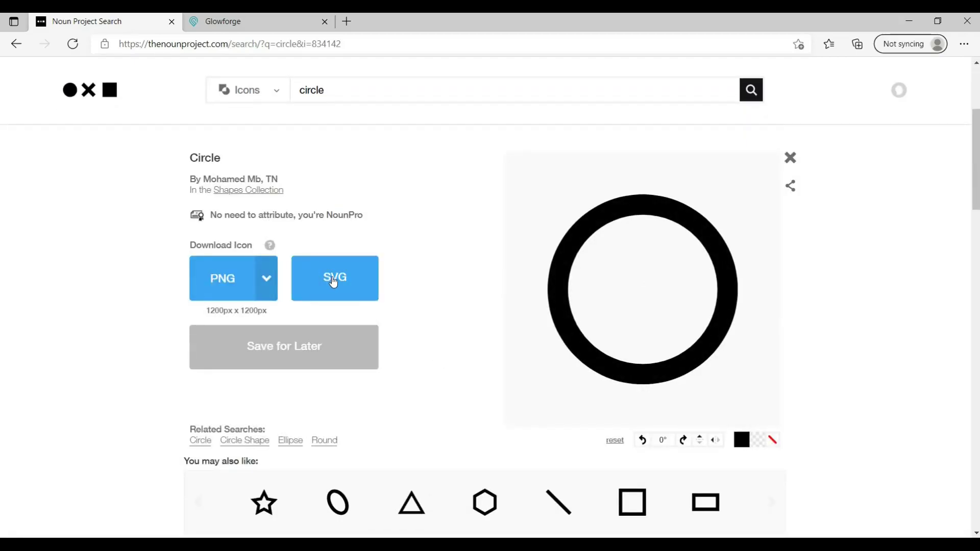
click(336, 283)
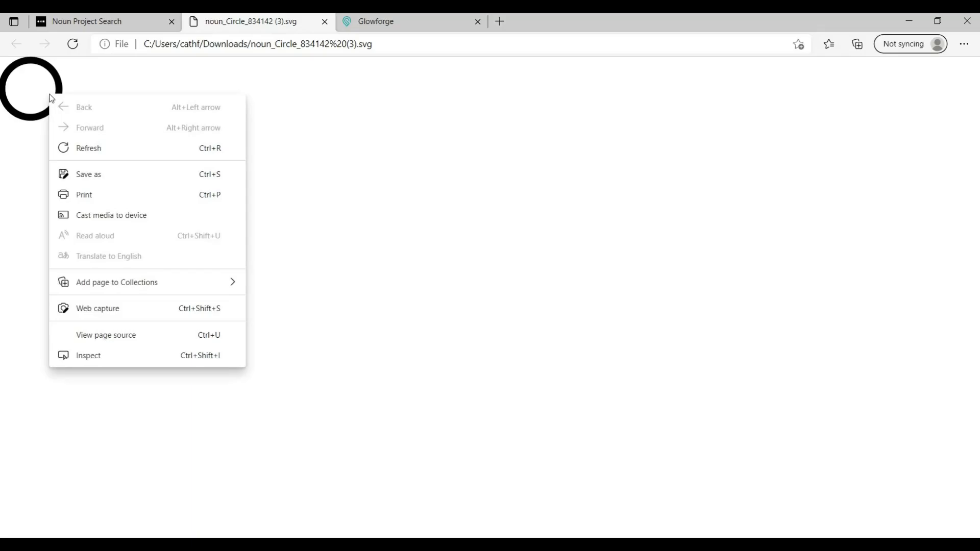
Step: Save the circle SVG as 'circle' in the Demo folder and close its tab
click(89, 174)
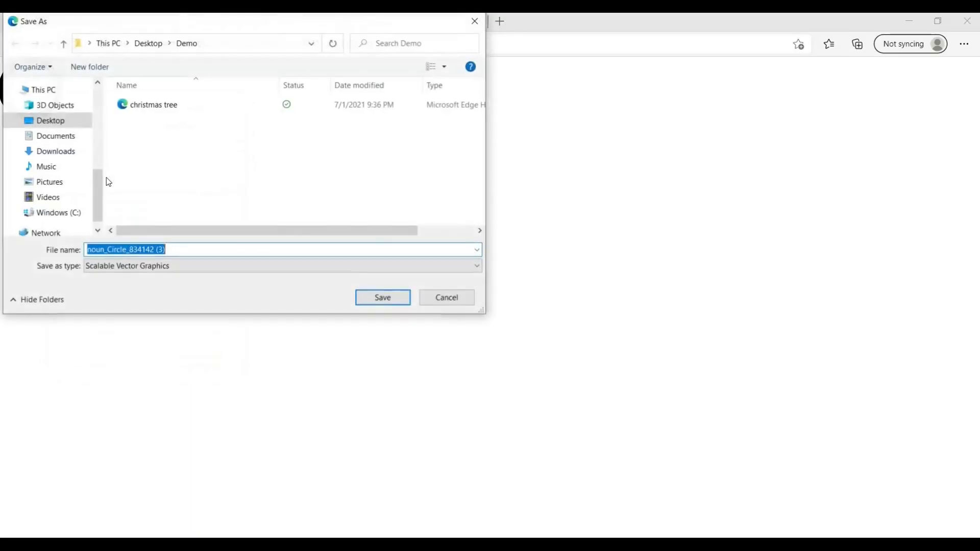
text(circle)
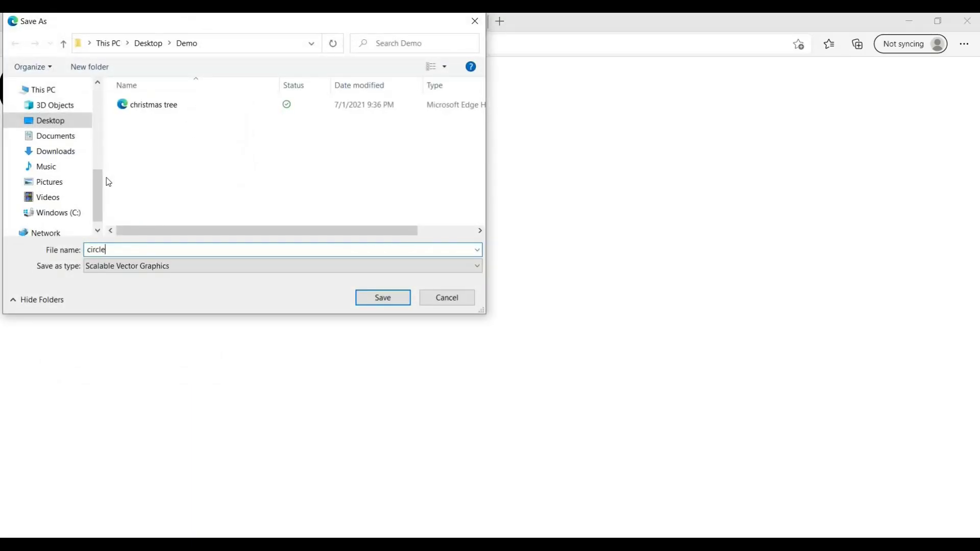
key(Return)
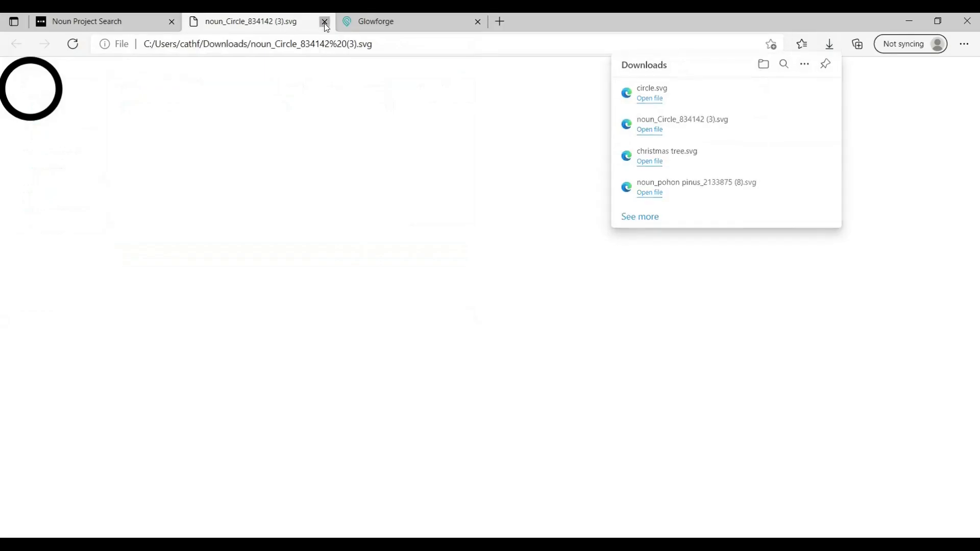
click(323, 21)
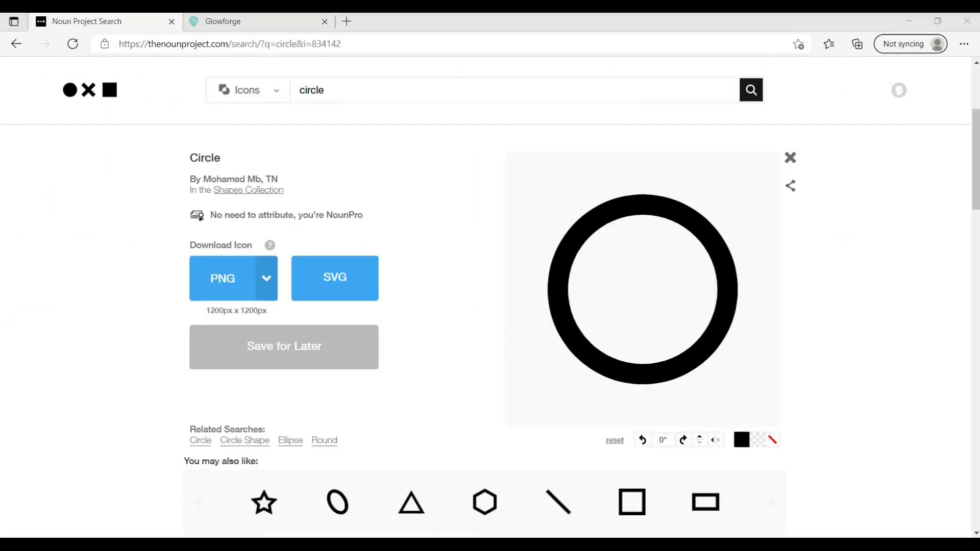
Step: Import circle.svg into the Inkscape document and place it at the page's top-left
key(alt+Tab)
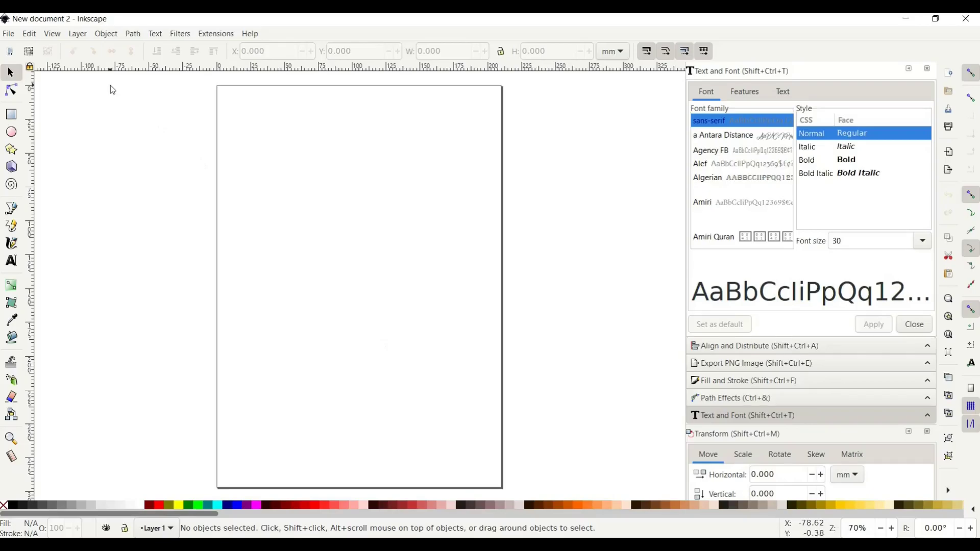
click(9, 34)
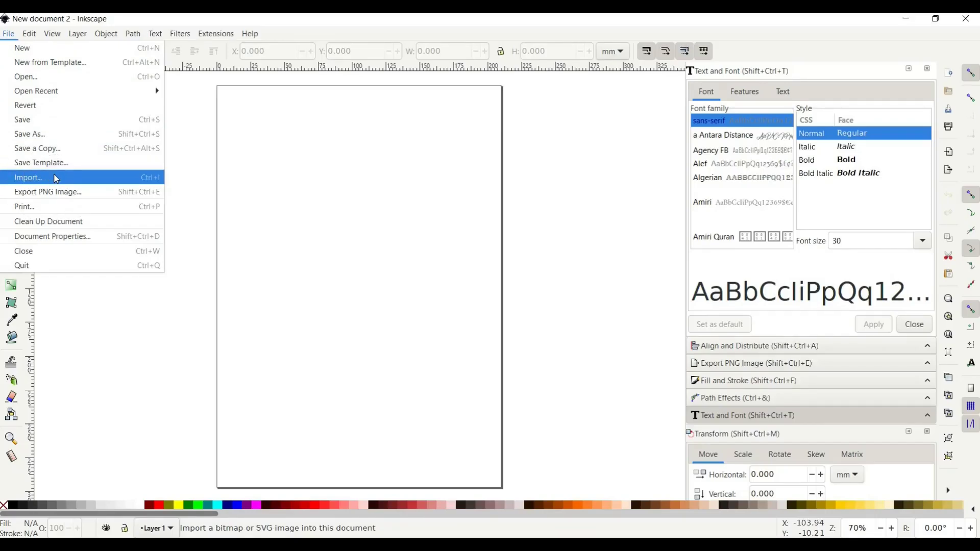
click(56, 178)
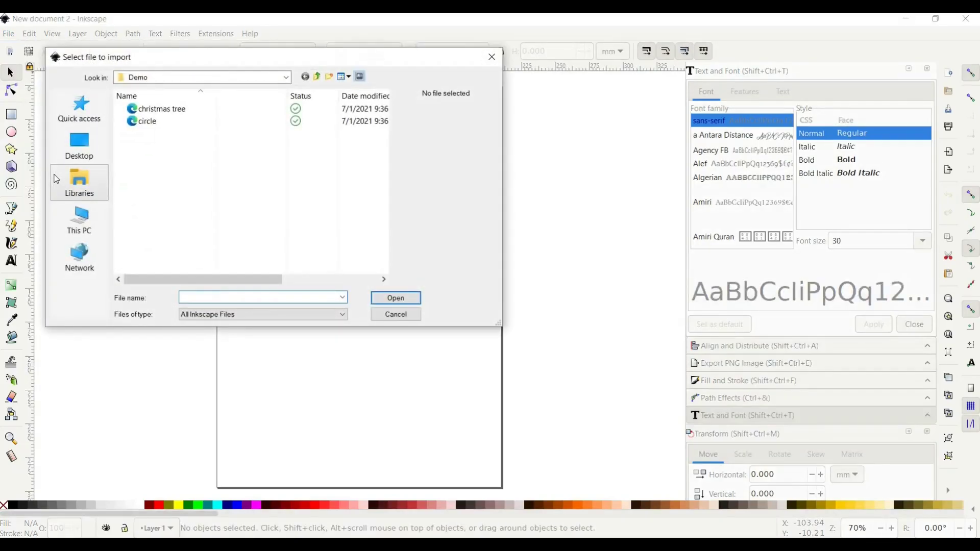
double_click(155, 123)
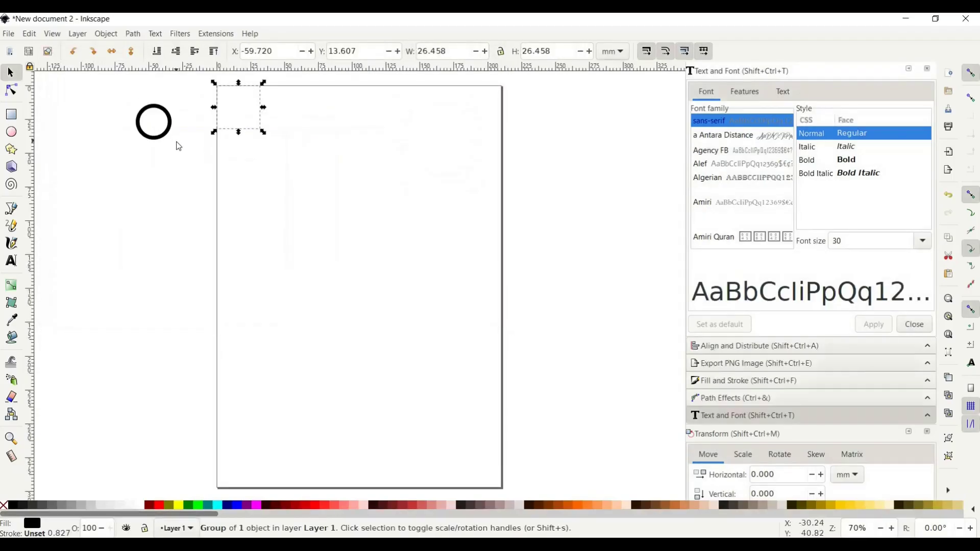
drag(165, 137, 296, 149)
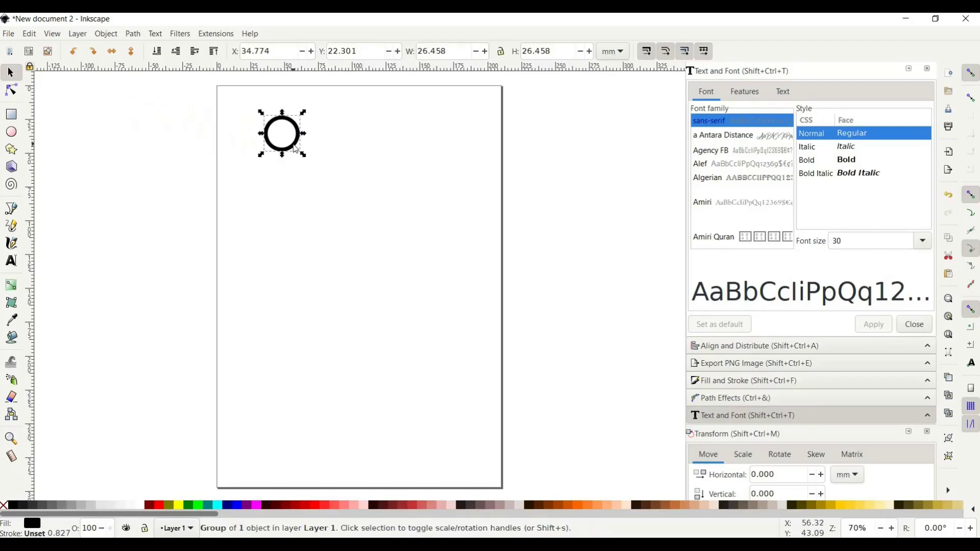
Step: Import christmas tree.svg onto the page and move the circle below-left of the tree
click(11, 37)
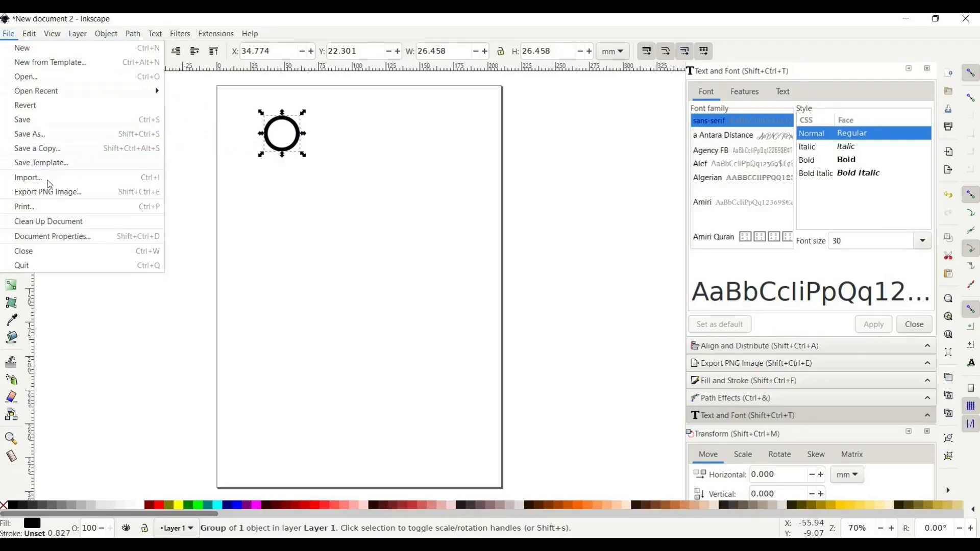
click(50, 184)
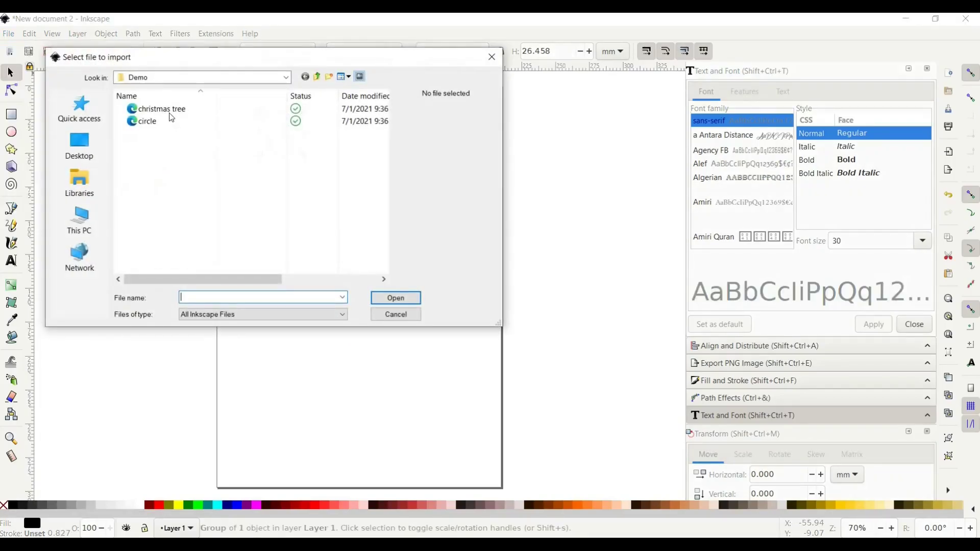
click(170, 115)
double_click(169, 114)
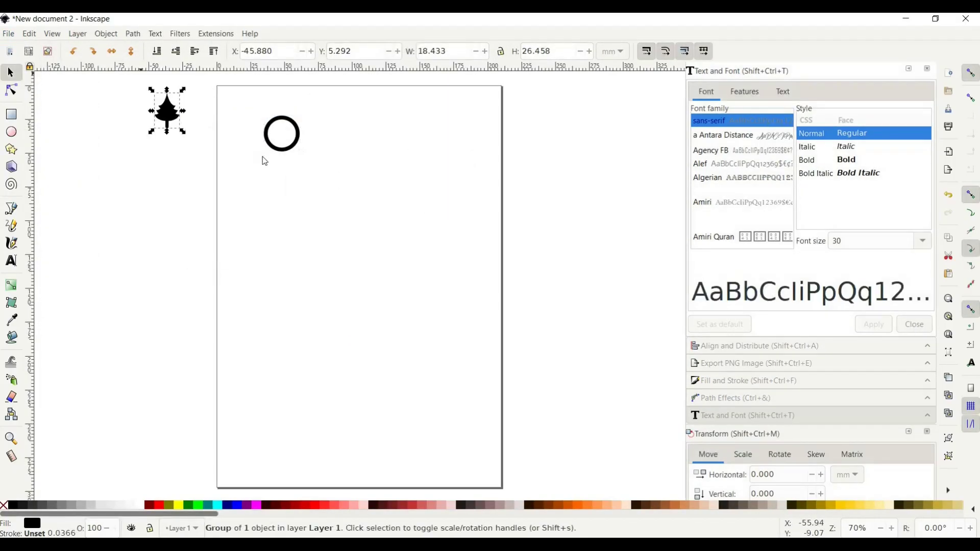
drag(172, 115, 404, 212)
click(292, 152)
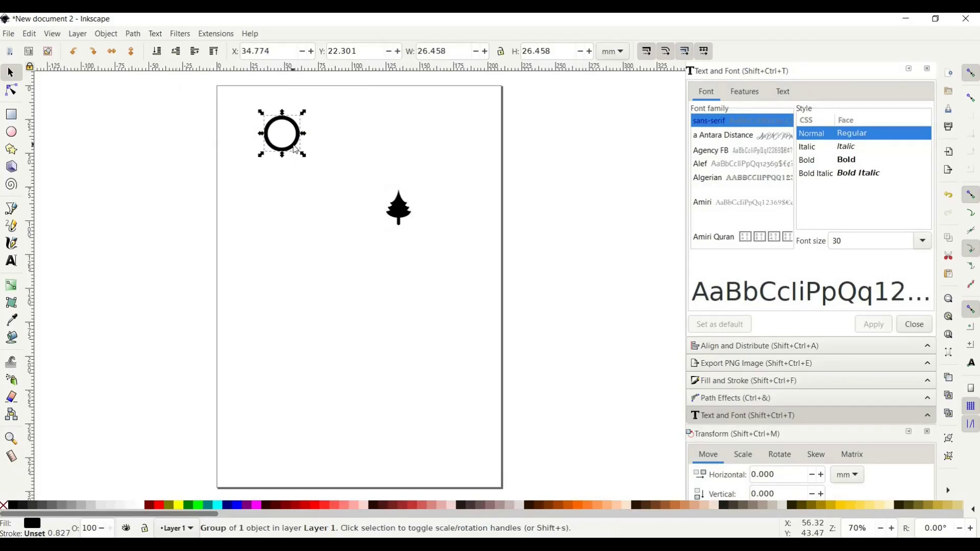
drag(292, 153, 330, 265)
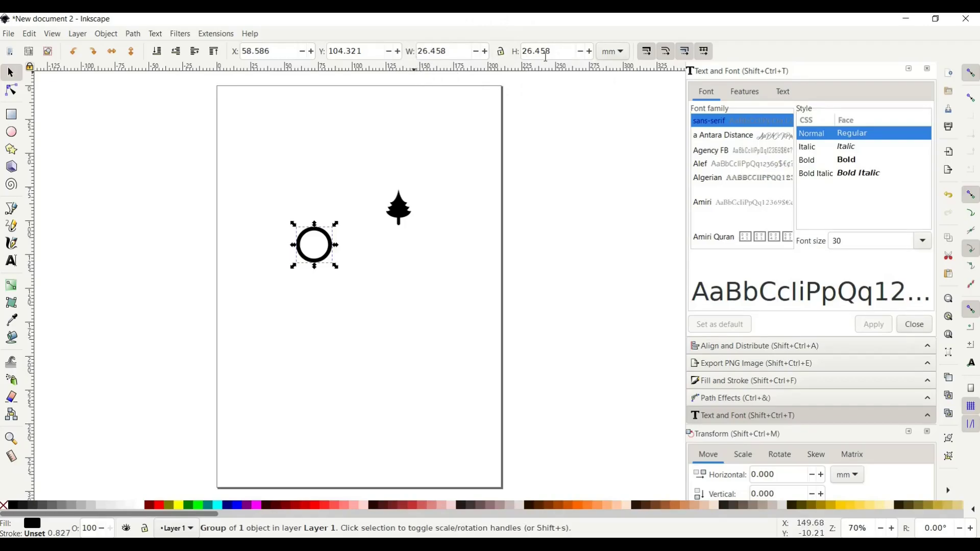
Step: Switch the toolbar units to inches and set the circle's height to 4 in, making it 4 × 4 in
click(618, 53)
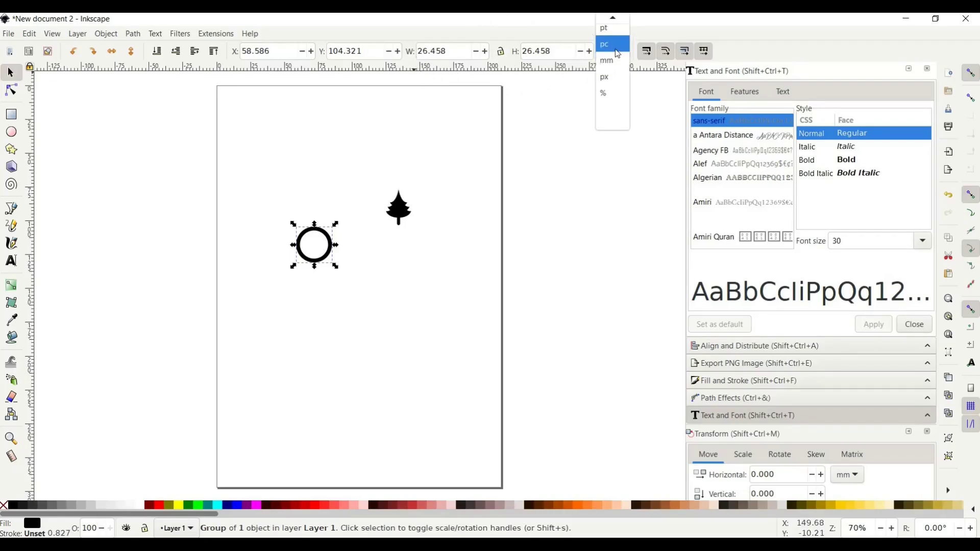
click(615, 41)
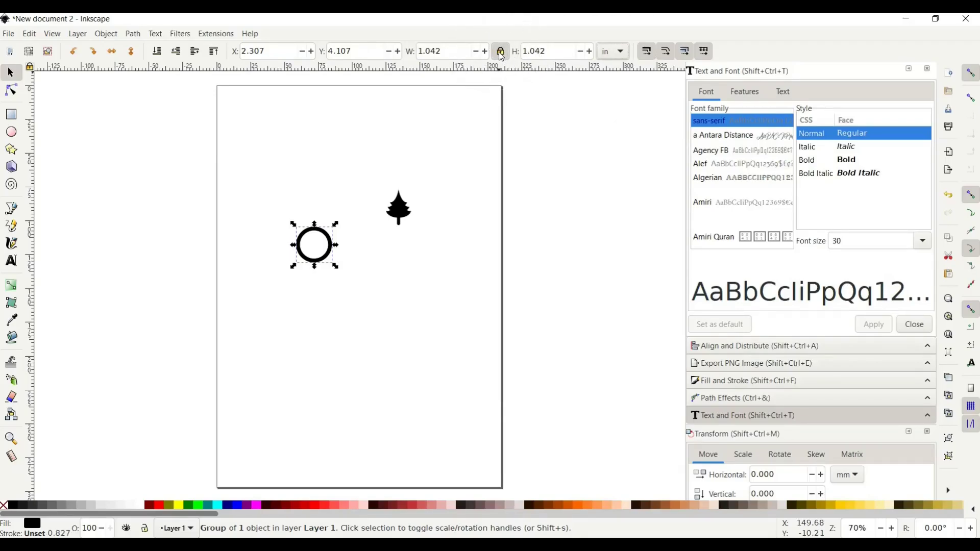
triple_click(545, 54)
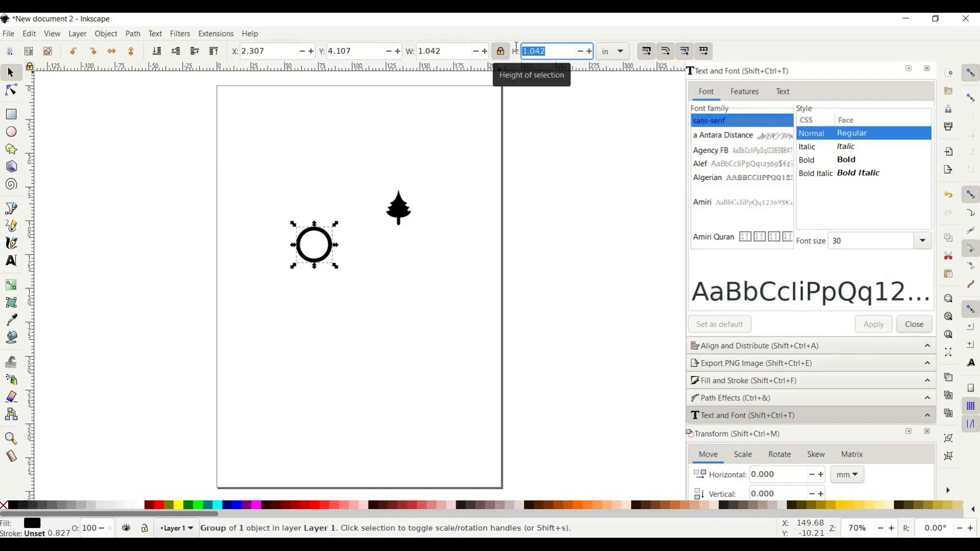
text(4)
key(Return)
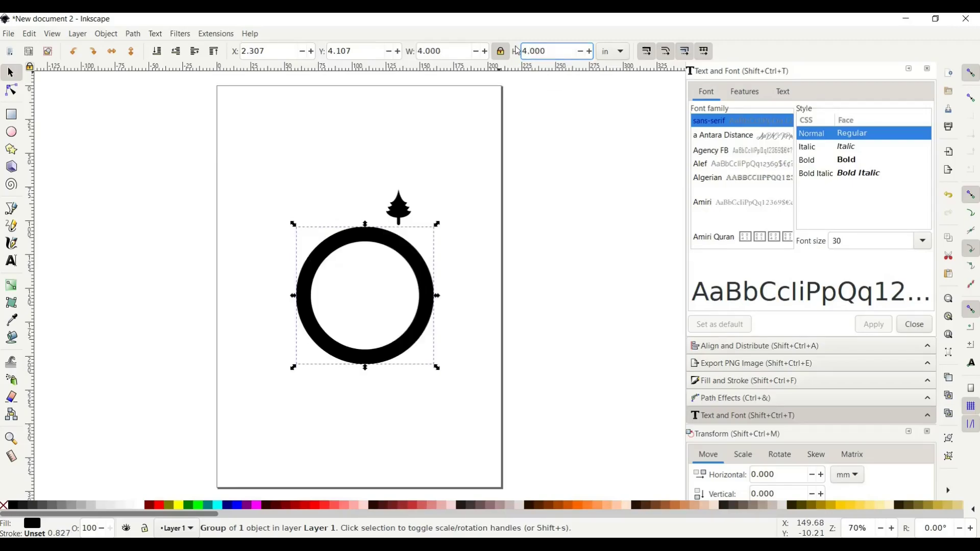
Step: In Fill and Stroke, remove the ring's fill and give it a flat red stroke (R 248)
click(107, 35)
click(127, 63)
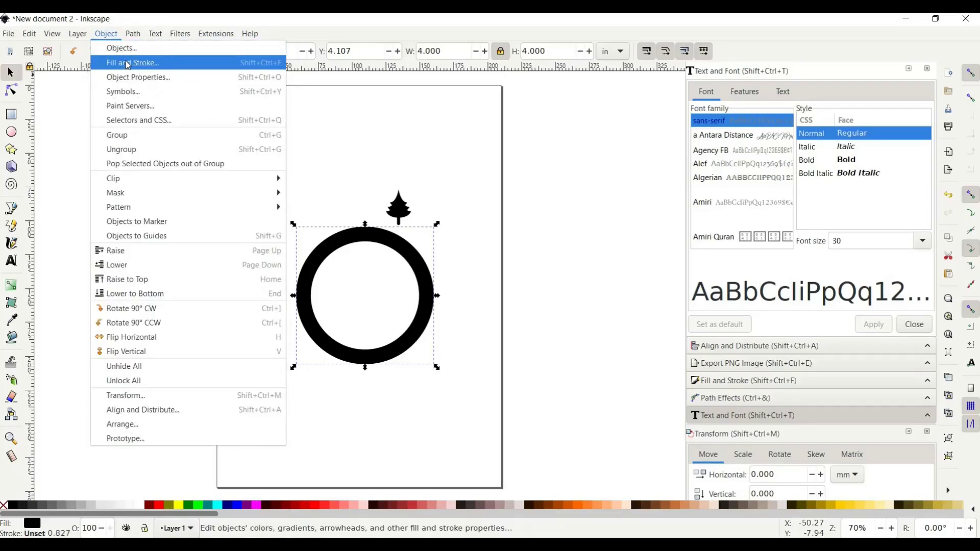
click(127, 63)
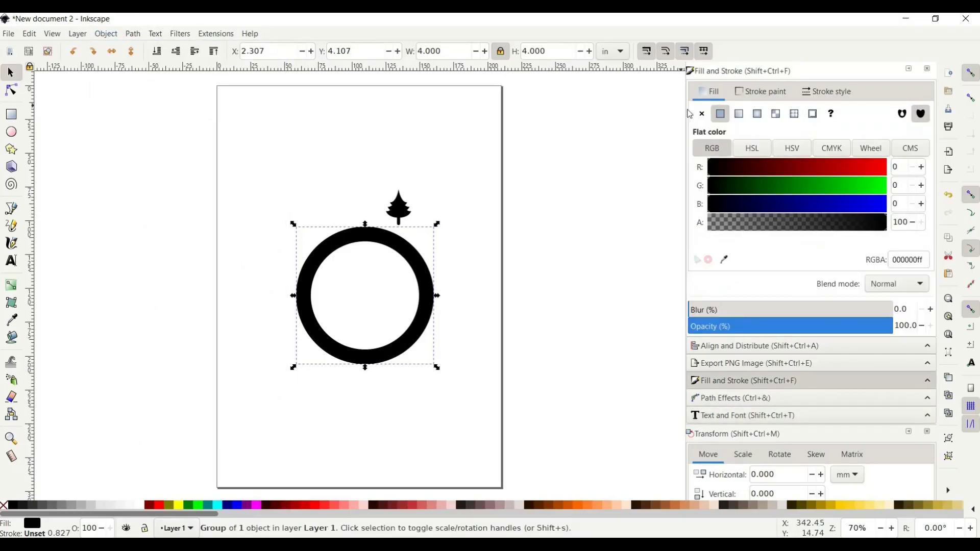
click(716, 97)
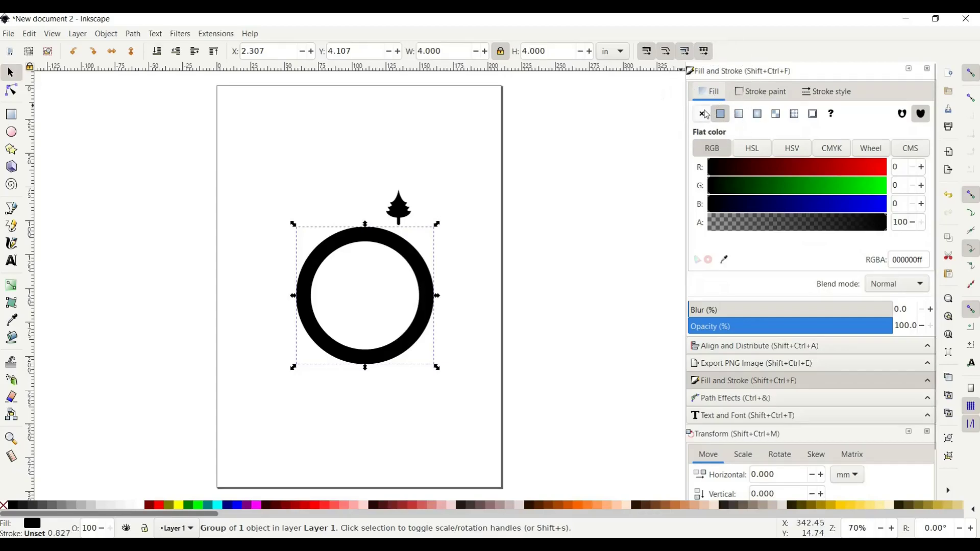
click(702, 115)
click(761, 95)
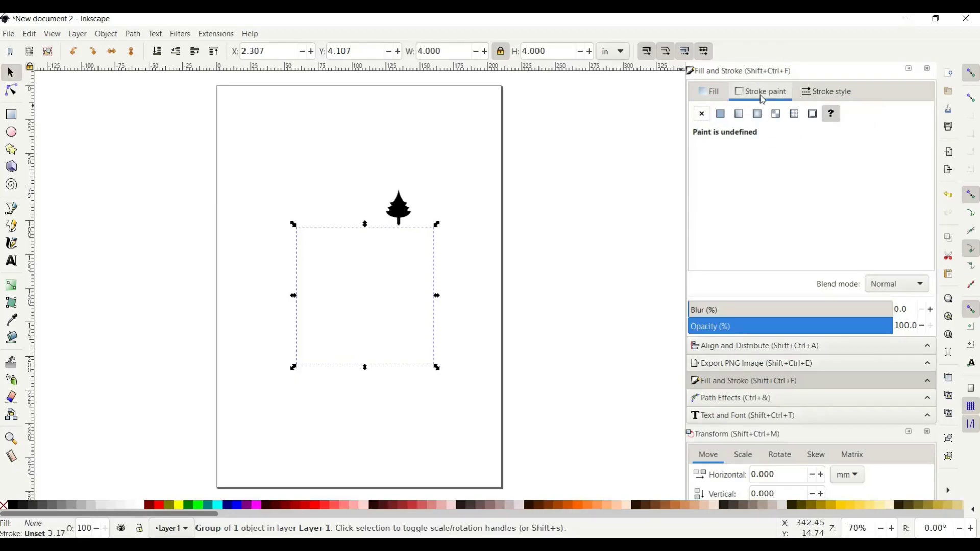
click(722, 116)
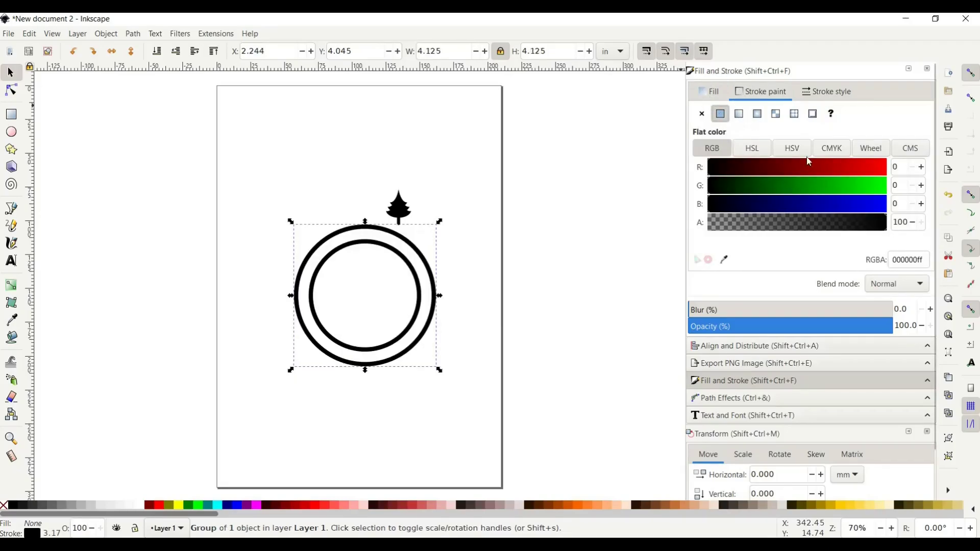
click(881, 169)
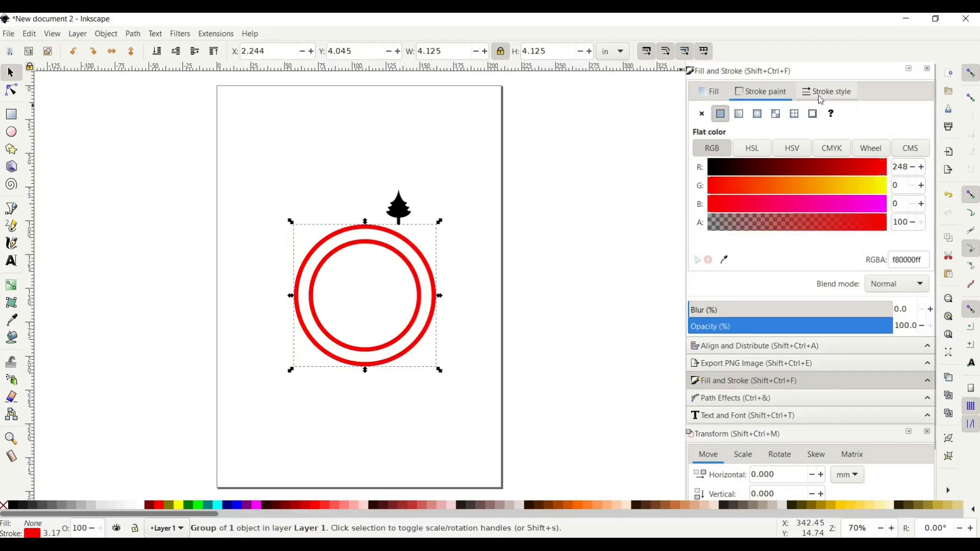
Step: Reduce the ring's stroke width step by step from 3.175 mm
click(835, 97)
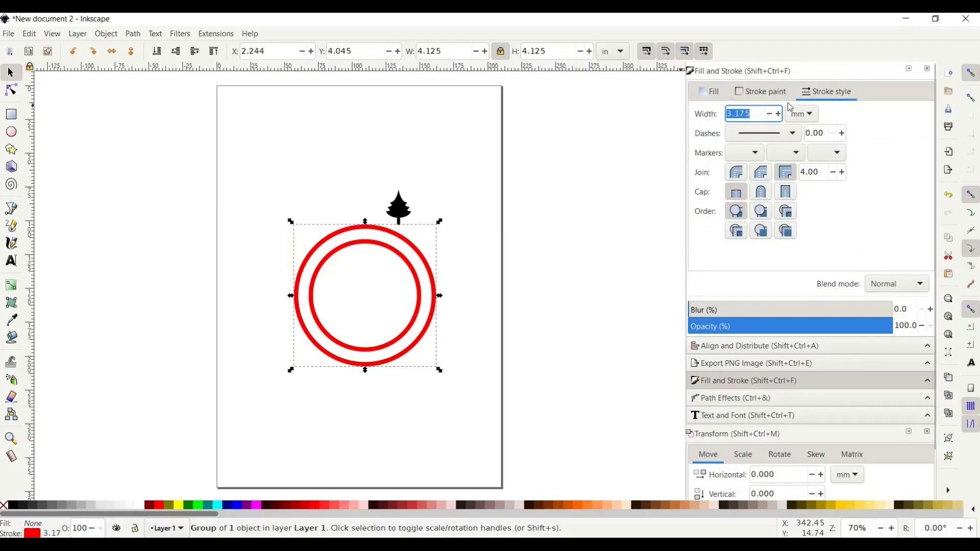
click(769, 115)
click(769, 114)
click(769, 114)
click(769, 115)
click(770, 115)
click(770, 114)
click(769, 114)
double_click(769, 115)
double_click(770, 114)
click(769, 115)
Step: Finish thinning the ring's stroke width to 0.975 mm
double_click(769, 115)
click(770, 114)
double_click(769, 114)
click(769, 114)
double_click(770, 114)
click(769, 115)
click(770, 114)
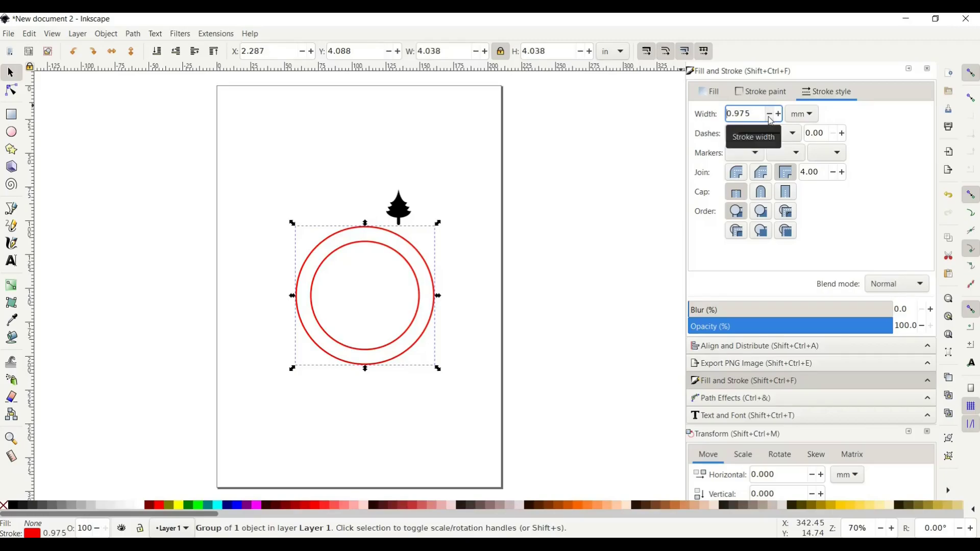
Step: Scale the tree to 280% and make it an unfilled red outline 0.704 mm wide
click(408, 219)
drag(382, 192, 295, 122)
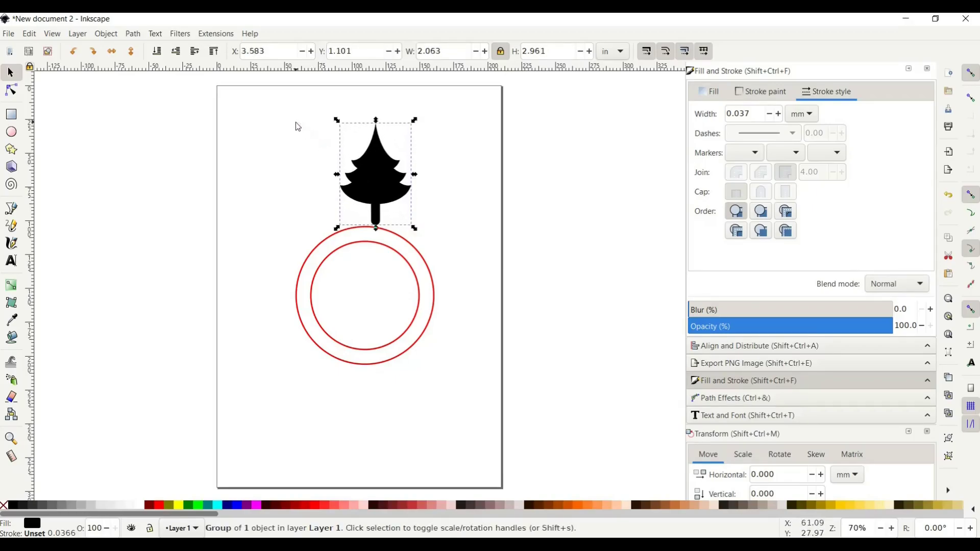
click(709, 91)
click(701, 114)
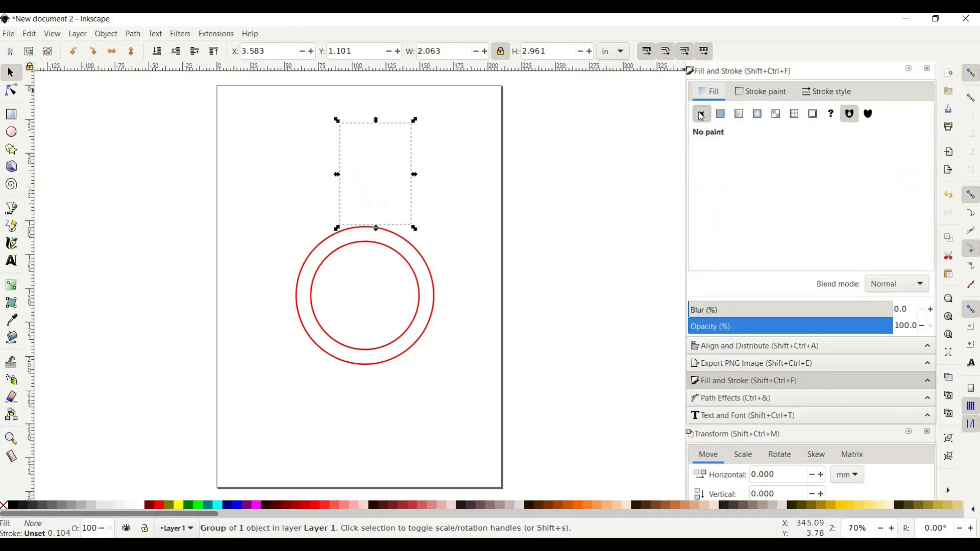
click(760, 97)
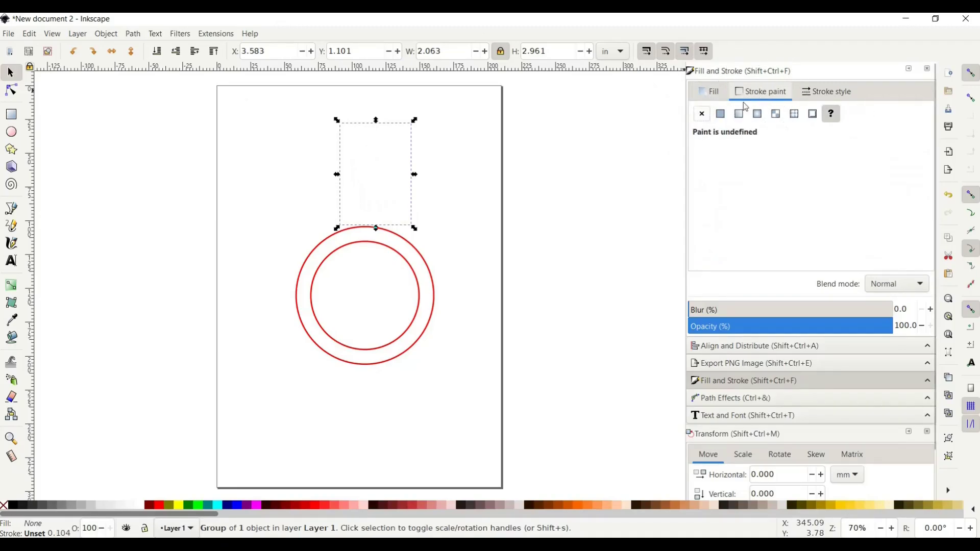
click(720, 114)
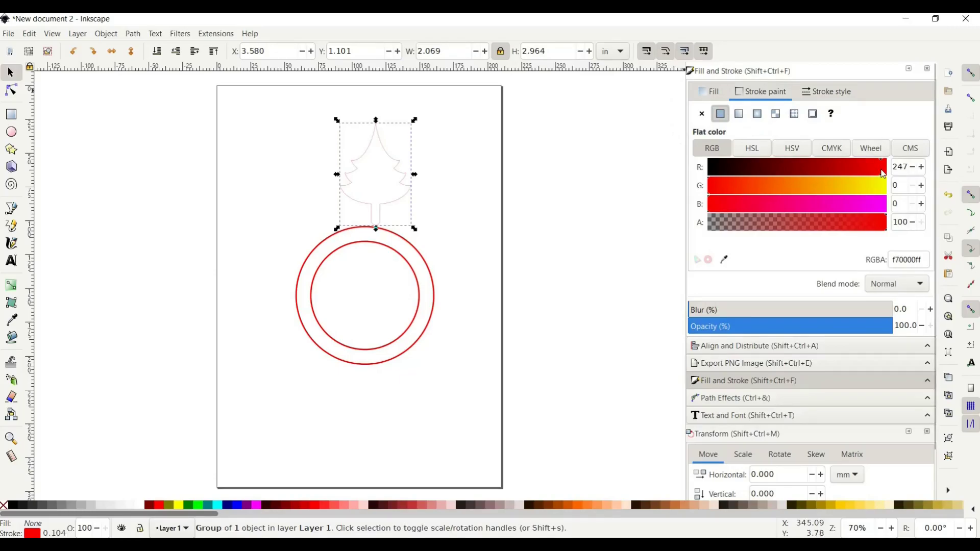
click(839, 97)
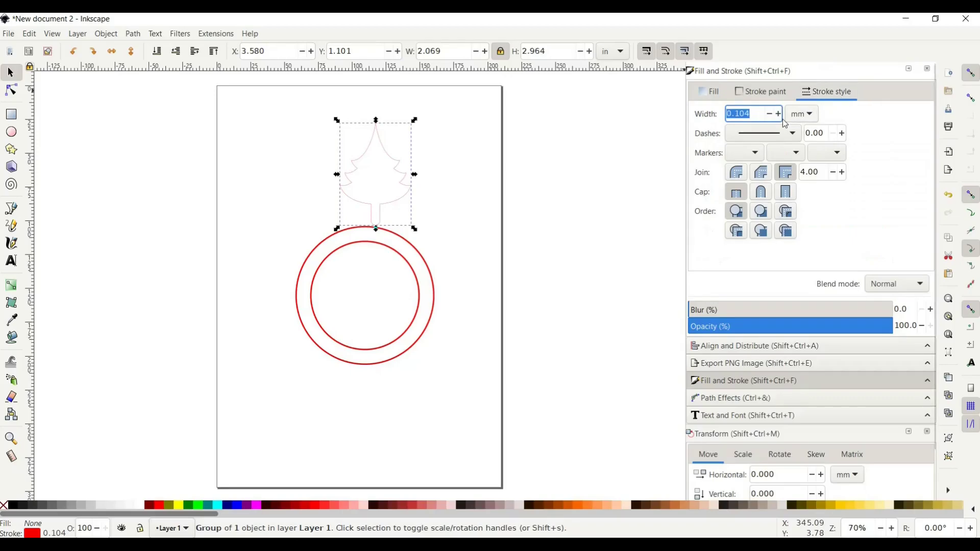
scroll(781, 121, up, 6)
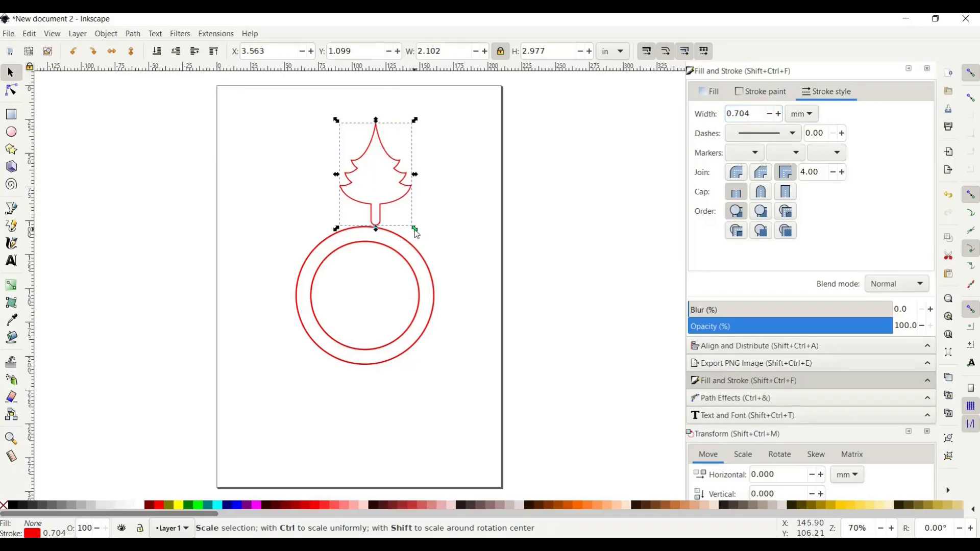
Step: Scale the tree up further, move it into the ring, and select both shapes
drag(417, 233, 443, 256)
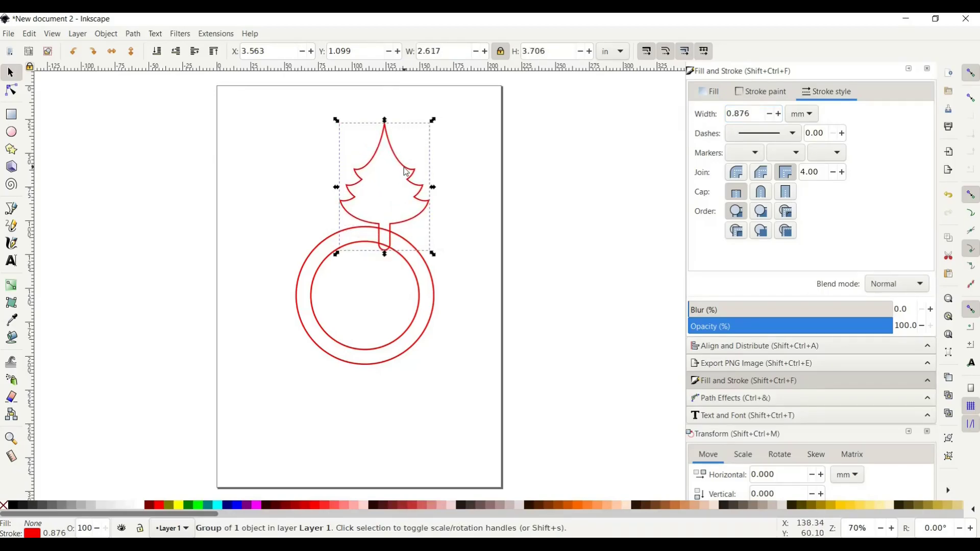
drag(406, 172, 388, 283)
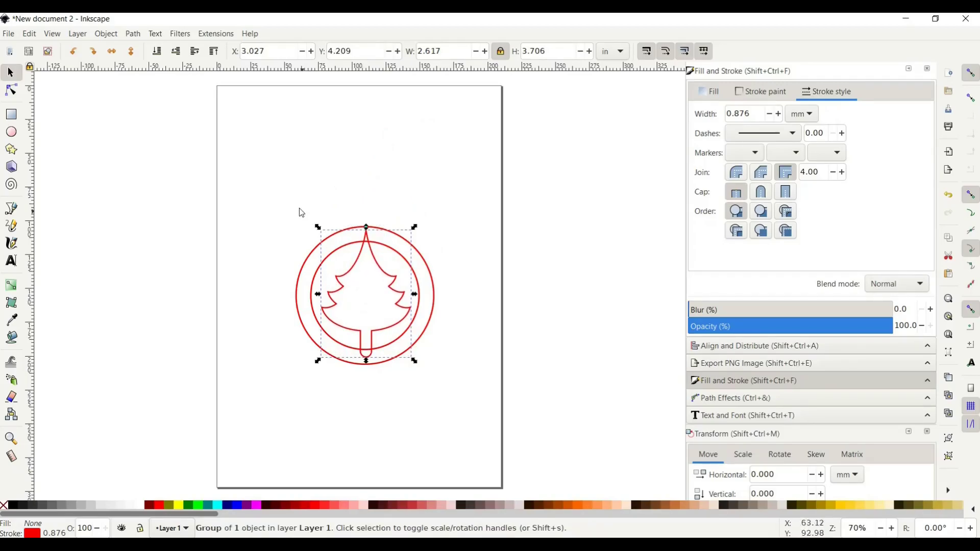
drag(273, 183, 473, 415)
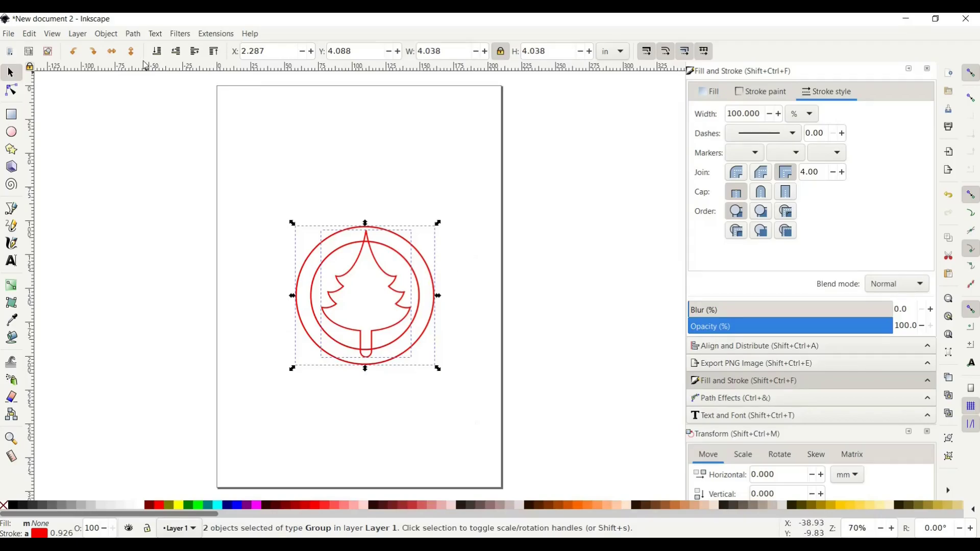
Step: Align the tree and ring on a shared vertical axis, then zoom in and deselect
click(107, 34)
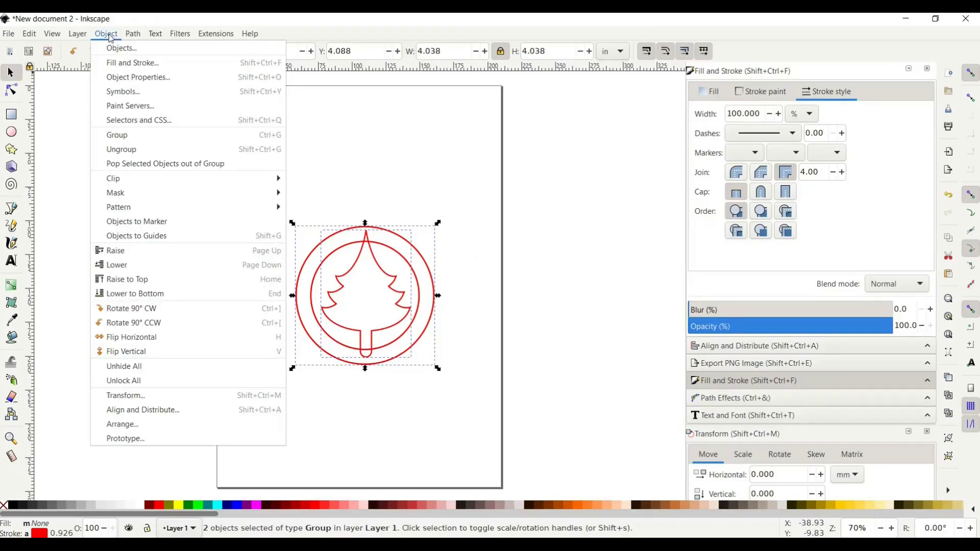
click(154, 409)
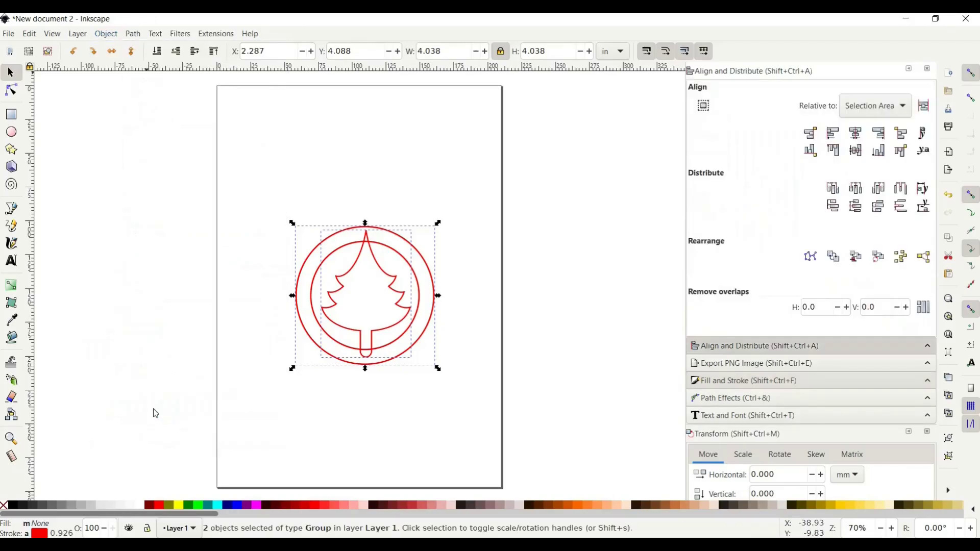
click(858, 139)
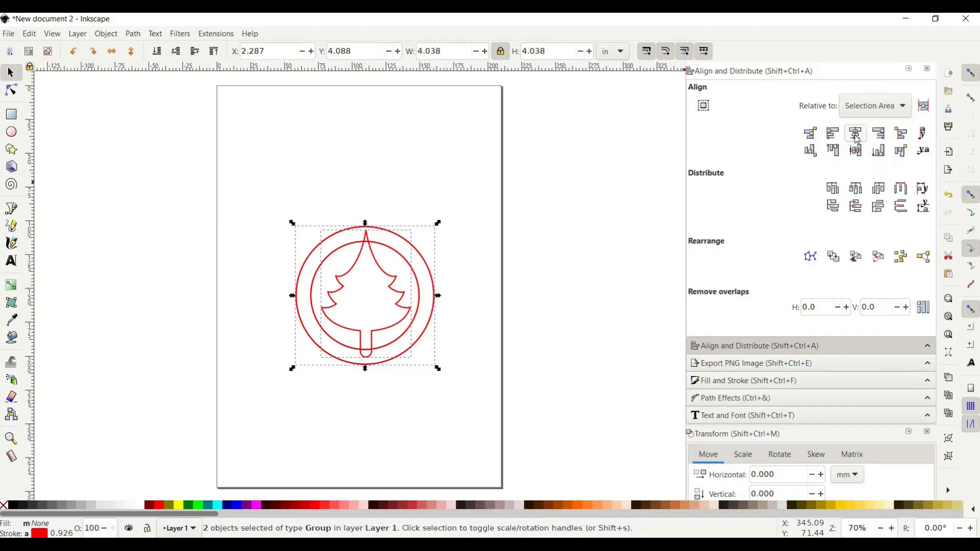
click(858, 139)
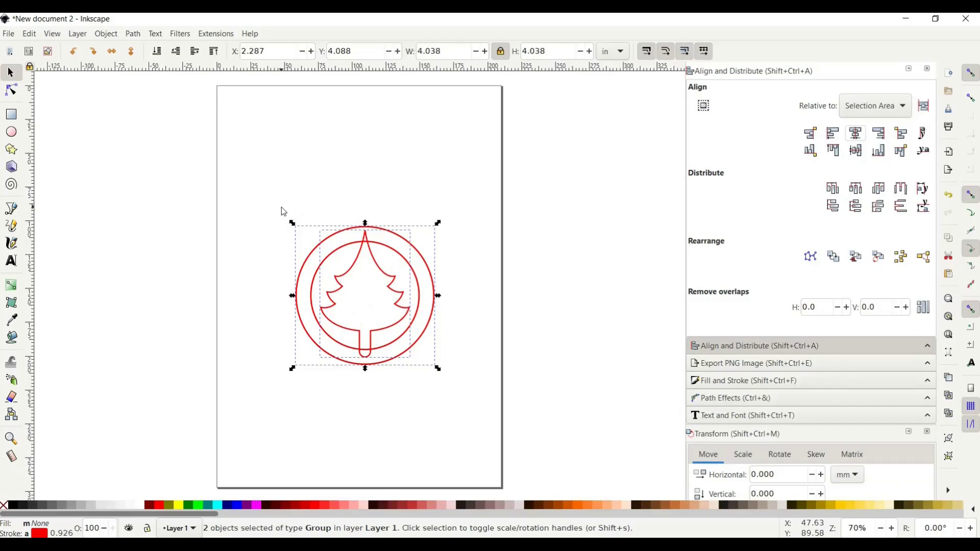
key(plus)
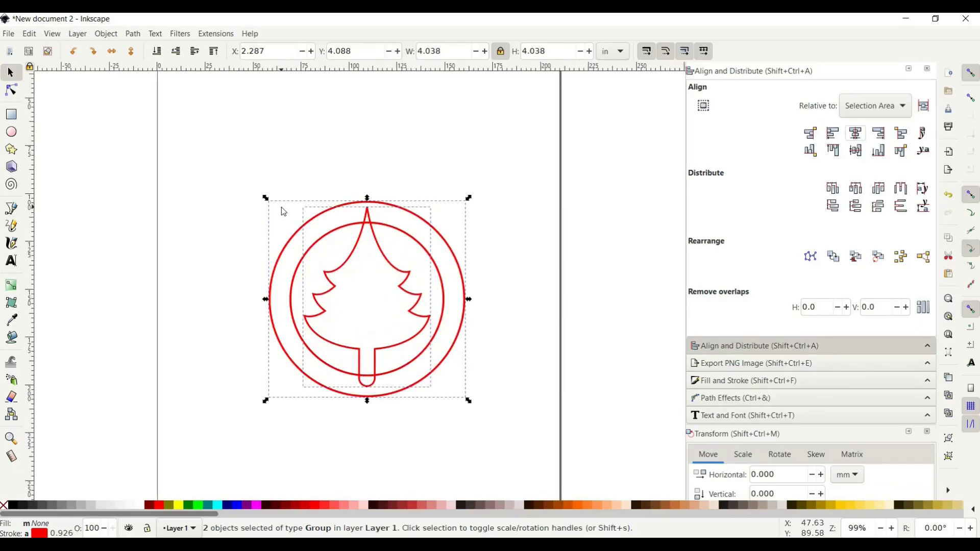
click(231, 281)
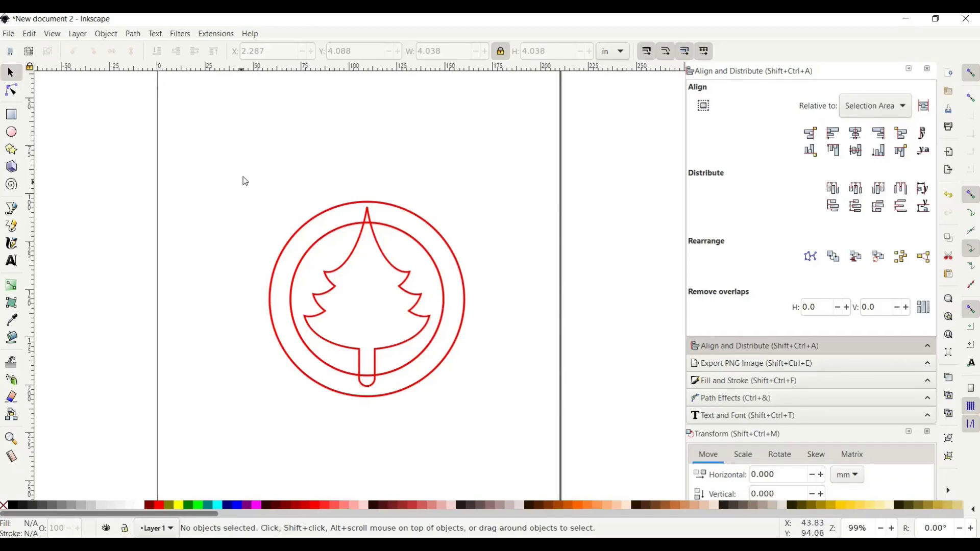
Step: Ungroup the tree and rings, then union them into one 22-node path
mouse_move(239, 159)
mouse_down()
mouse_move(280, 199)
mouse_move(475, 328)
mouse_move(499, 383)
mouse_move(500, 454)
mouse_up()
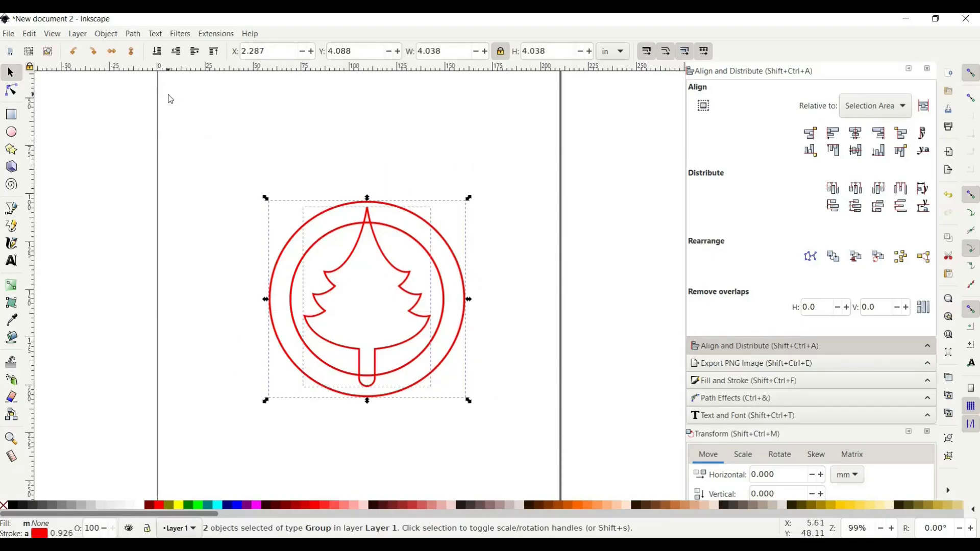
click(108, 36)
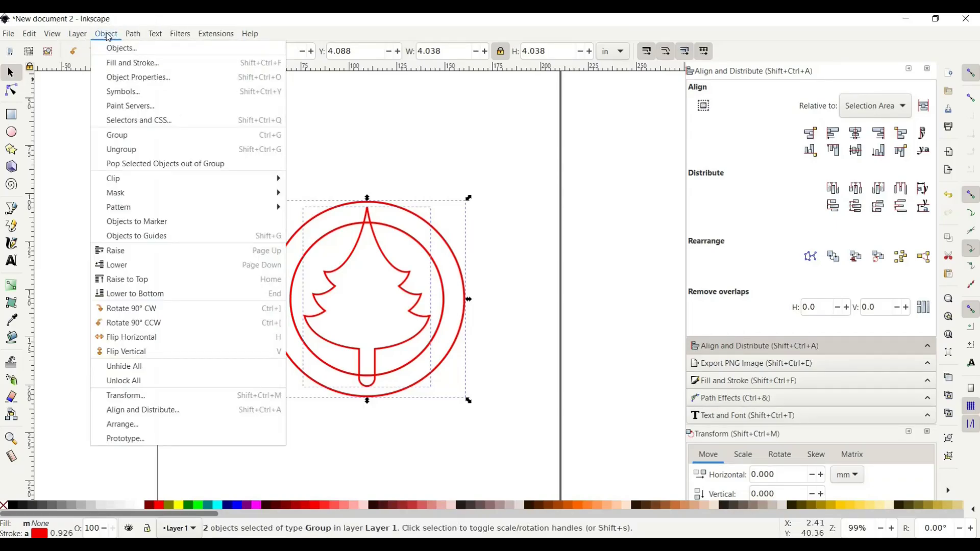
click(126, 153)
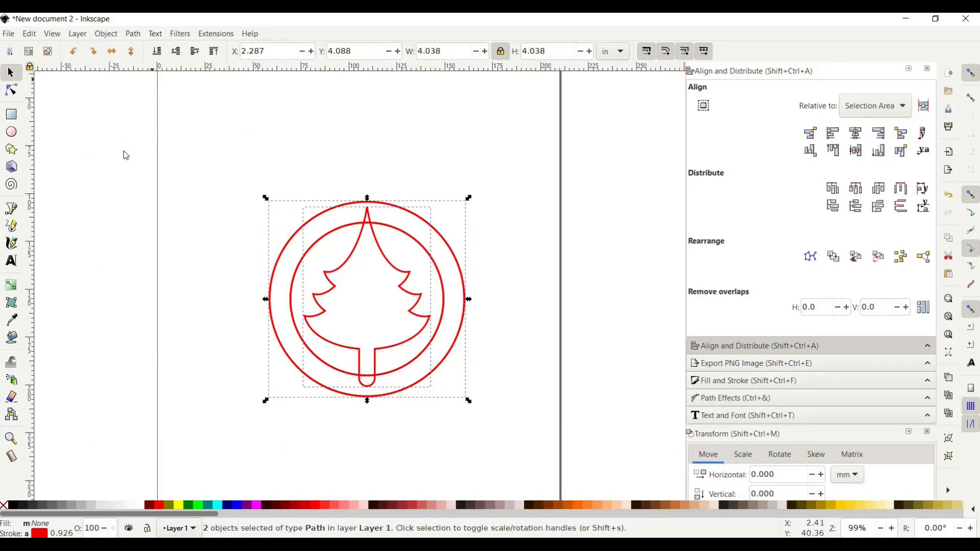
click(134, 35)
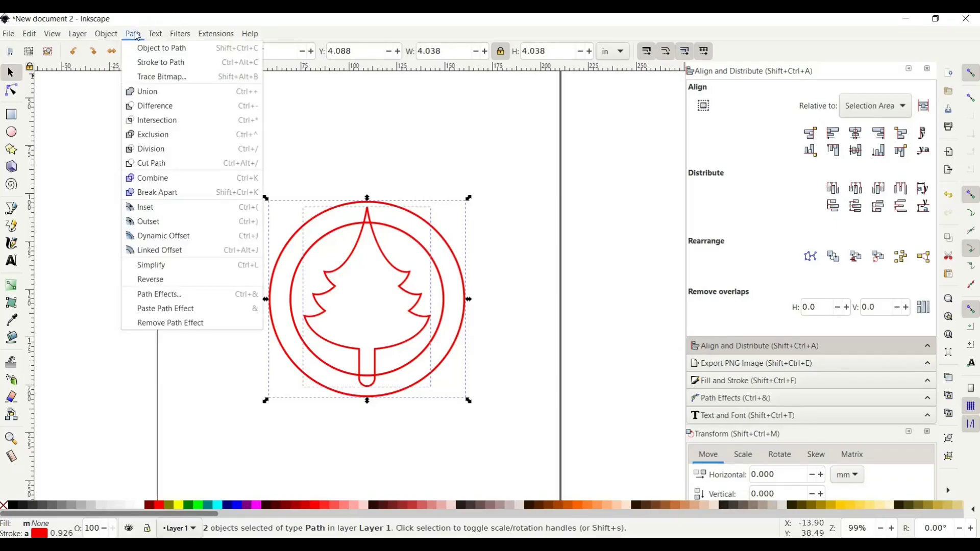
click(152, 95)
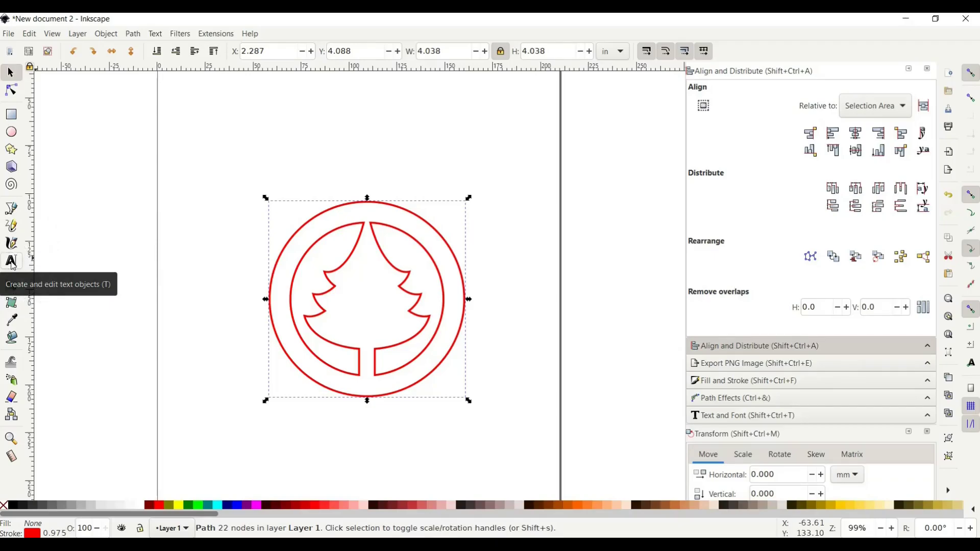
Step: Type 'Oh Christmas Tree!' on three lines above the ornament and centre-align it
click(12, 262)
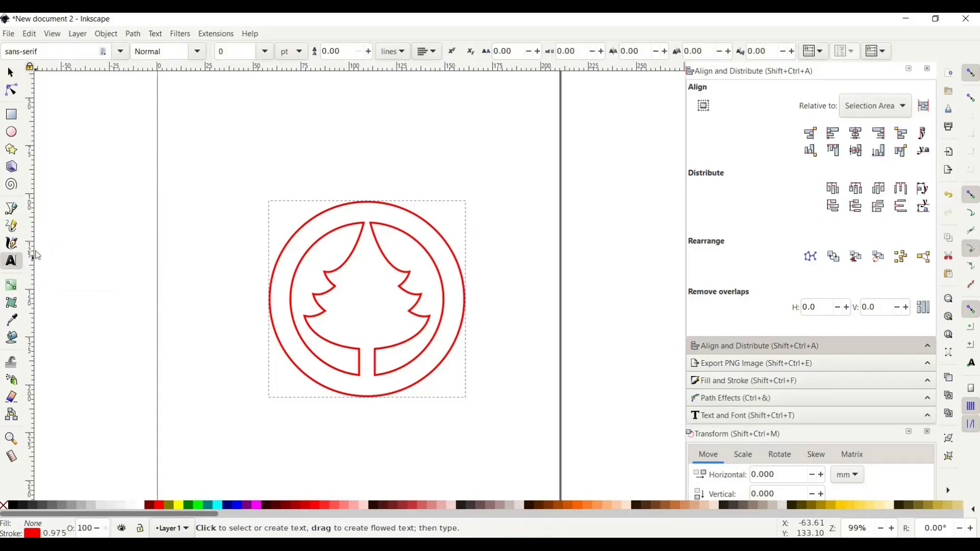
click(253, 159)
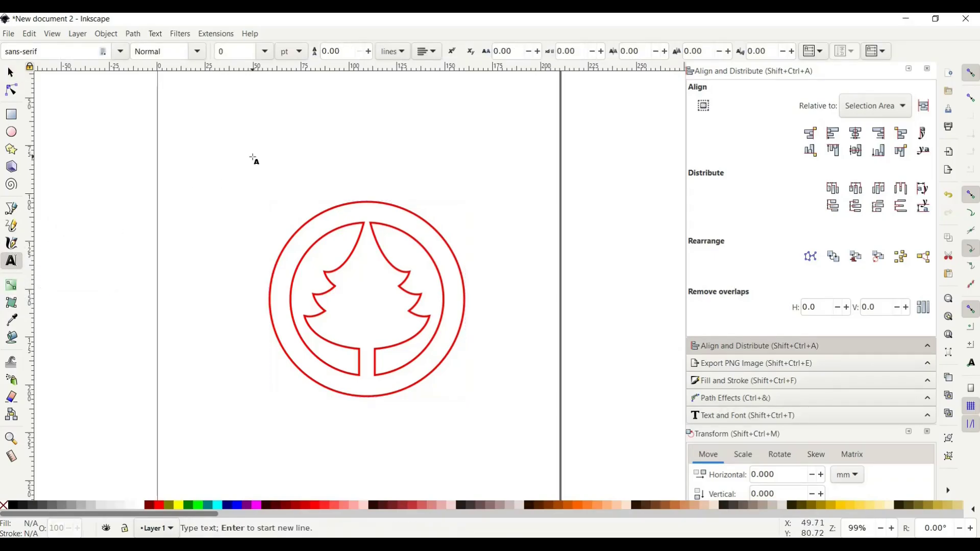
text(Oh )
text(Christmas )
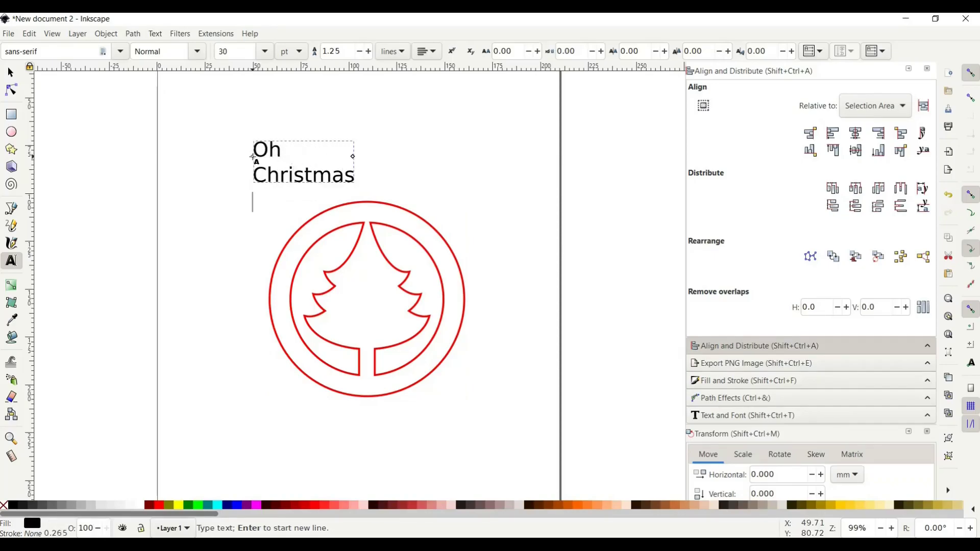
text(Tree!)
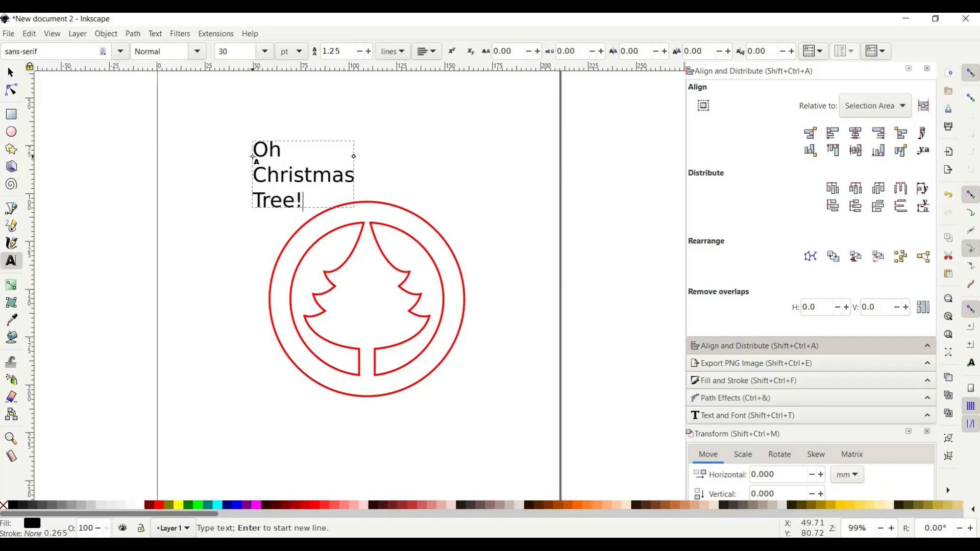
click(427, 52)
click(430, 68)
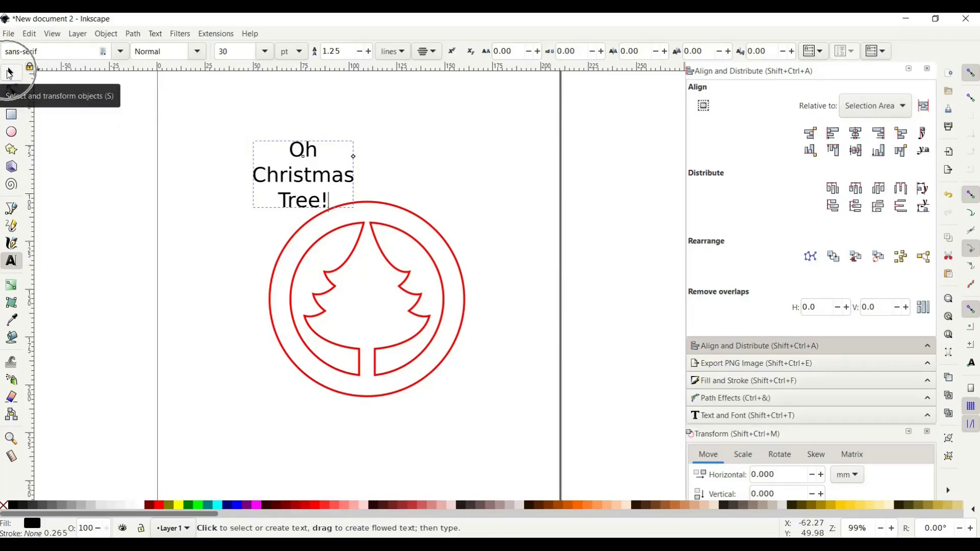
Step: Centre the text and the ornament together on a shared vertical axis
click(9, 74)
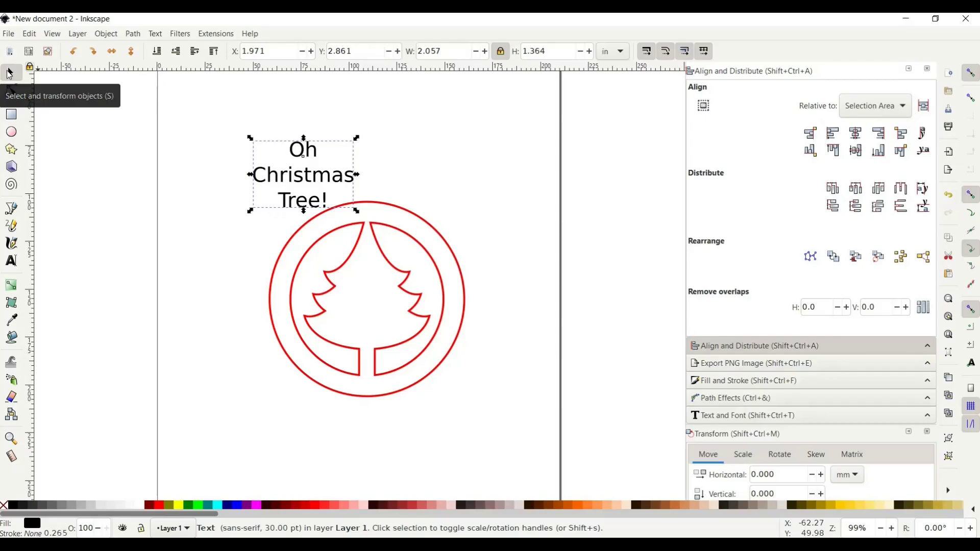
drag(222, 106, 537, 427)
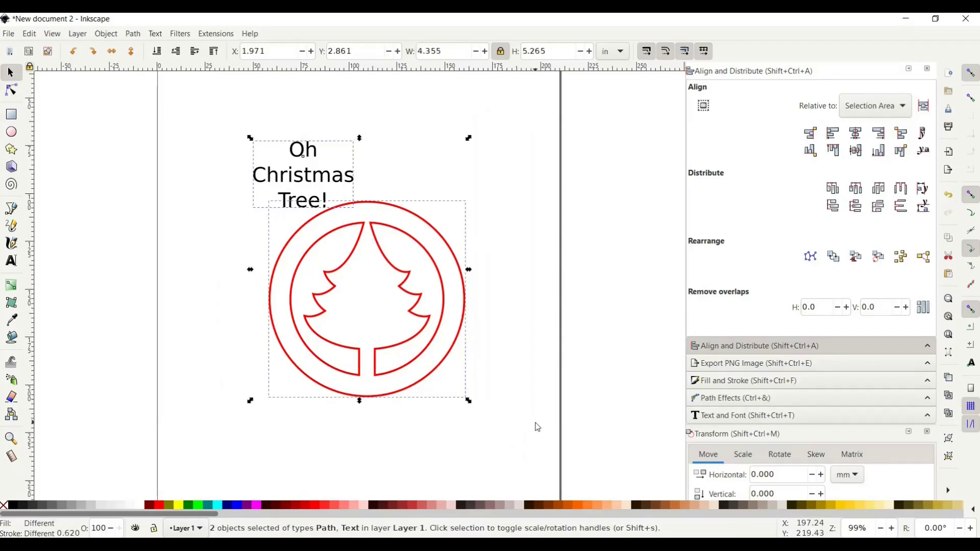
click(856, 133)
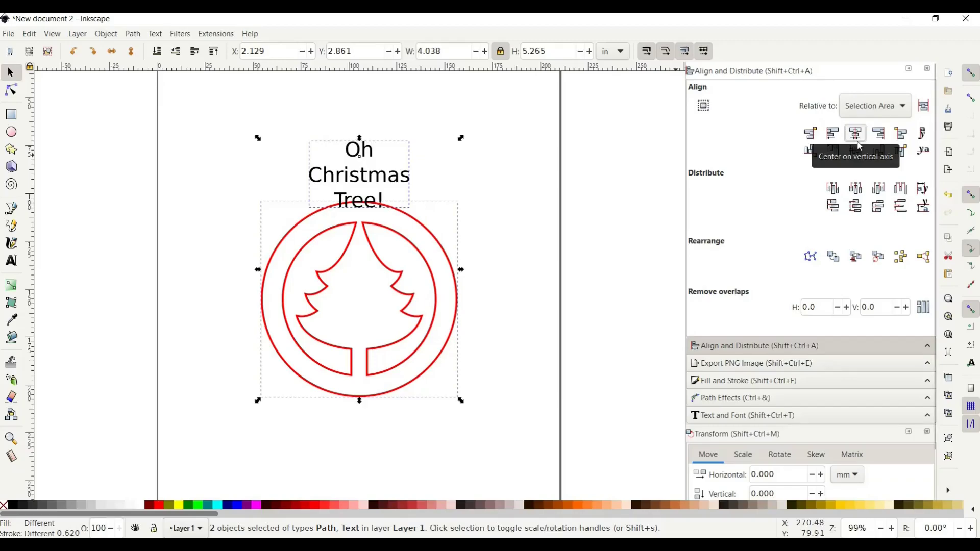
click(381, 121)
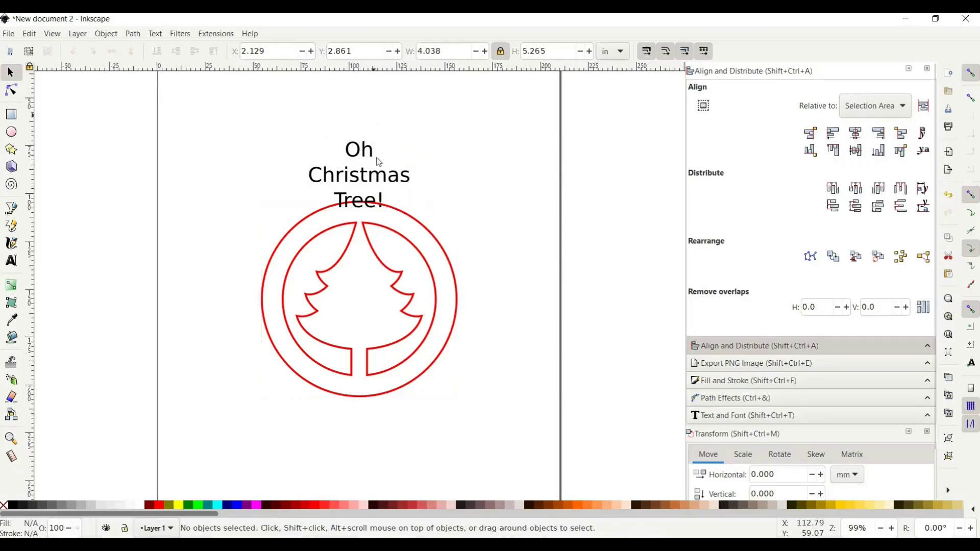
Step: Move the text down into the tree, shrink it, and re-centre it on the ornament
click(381, 183)
key(Down)
key(Down)
key(Down)
key(Down)
key(Down)
key(Down)
key(Down)
key(Down)
key(Down)
key(Down)
key(Down)
key(Down)
key(Down)
key(Down)
key(Down)
key(Down)
key(Down)
key(Down)
key(Down)
key(Down)
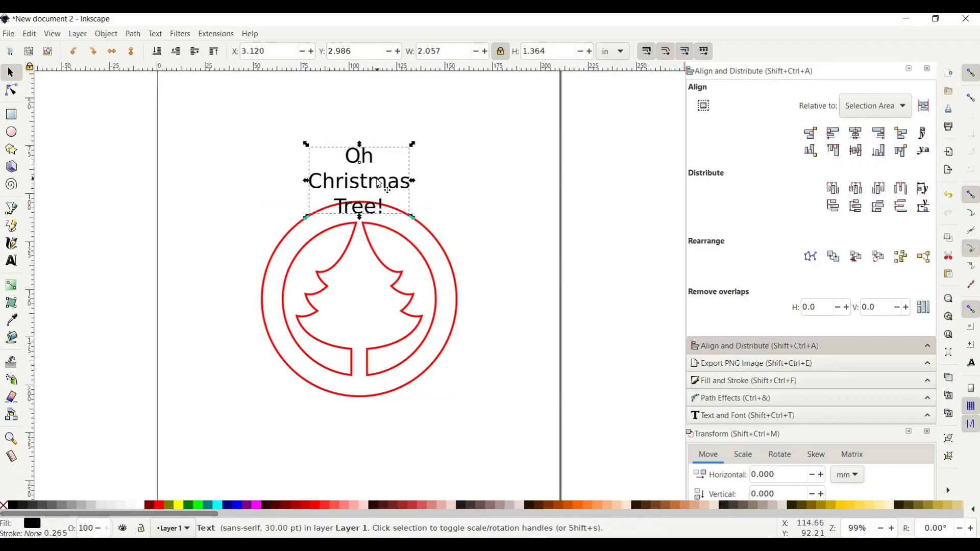
key(Down)
key(Down)
key(Down)
key(Down)
key(Down)
key(Down)
key(Down)
key(Down)
key(Down)
key(Down)
key(Down)
key(Down)
key(Down)
key(Down)
key(Down)
key(Down)
key(Down)
key(Down)
key(Down)
key(Down)
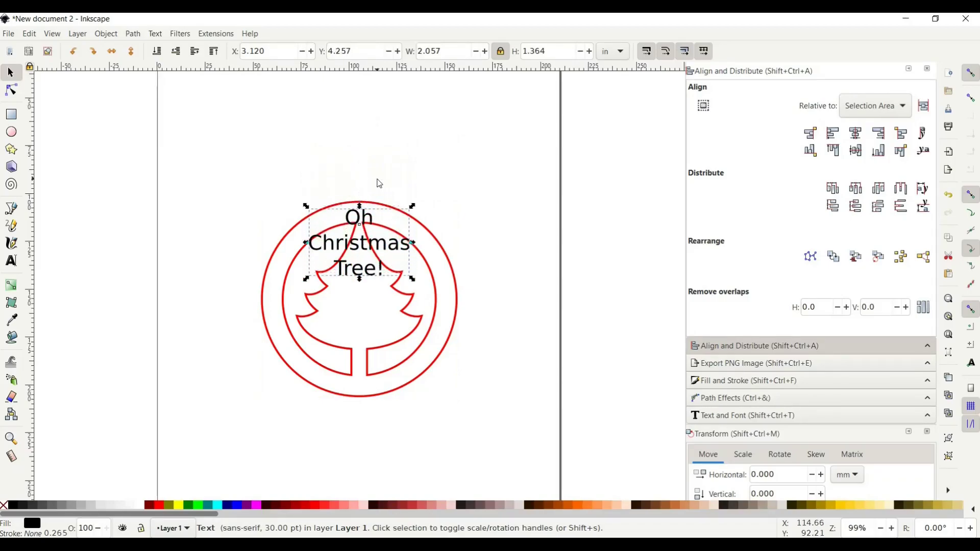
key(Down)
key(Down)
key(Down)
key(Down)
key(Down)
key(Down)
key(Down)
key(Down)
key(Down)
key(Down)
key(Down)
key(Down)
key(Down)
key(Down)
key(Down)
key(Down)
key(Down)
key(Down)
key(Down)
key(Down)
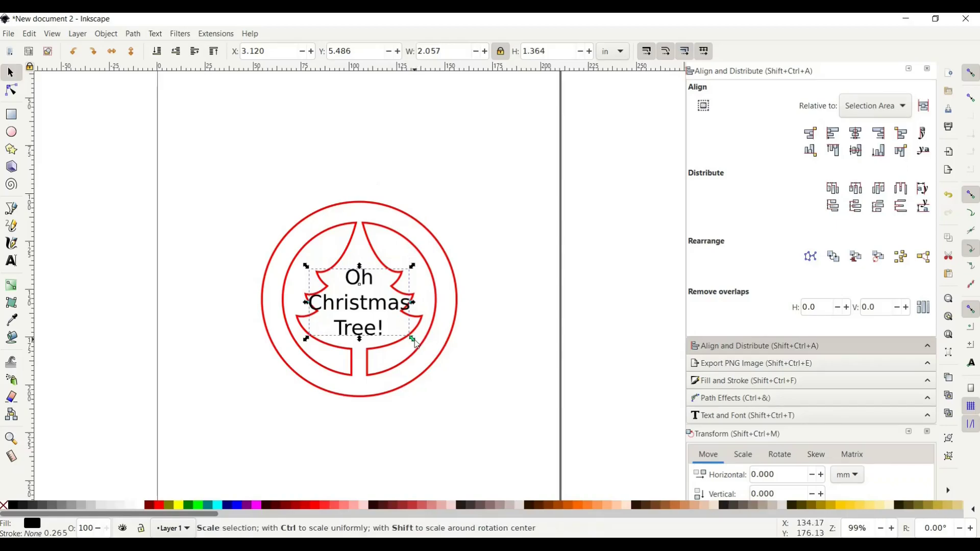
drag(416, 344, 386, 321)
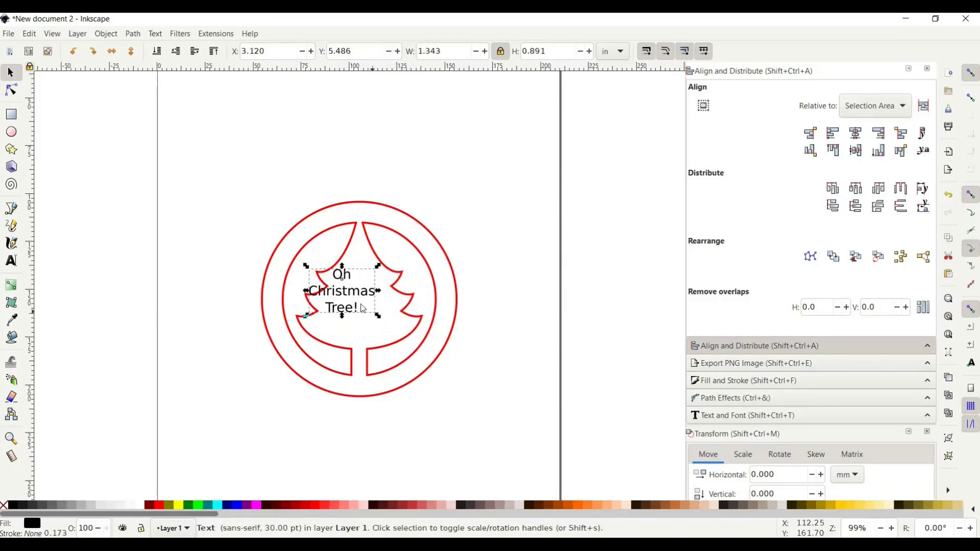
drag(343, 292, 359, 310)
drag(188, 152, 521, 436)
click(857, 133)
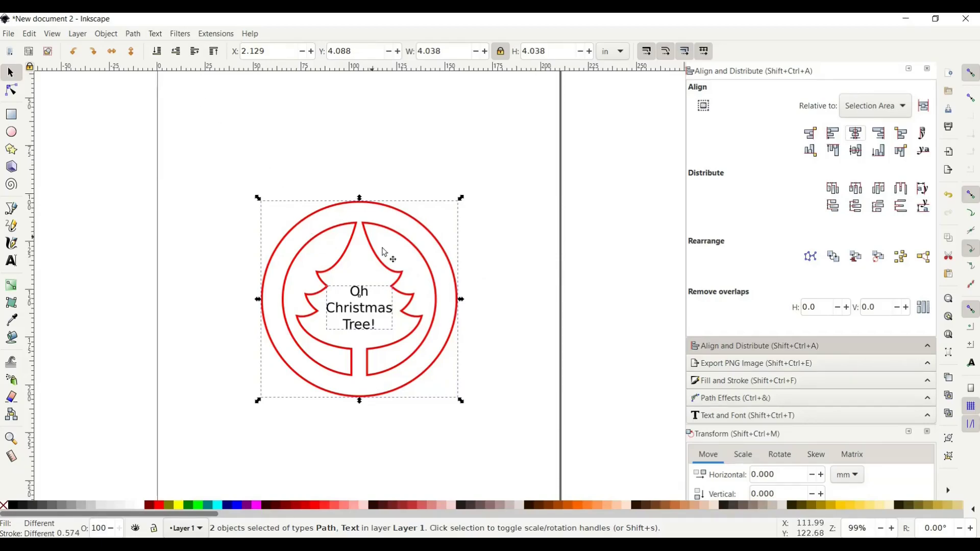
Step: Turn the 'Oh Christmas Tree!' text into a group of paths with Path > Object to Path
click(216, 282)
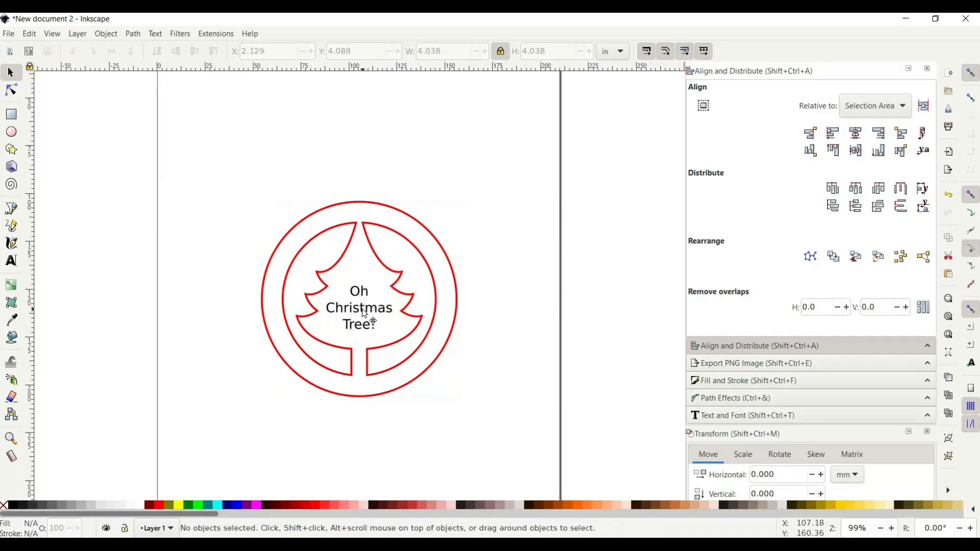
click(364, 314)
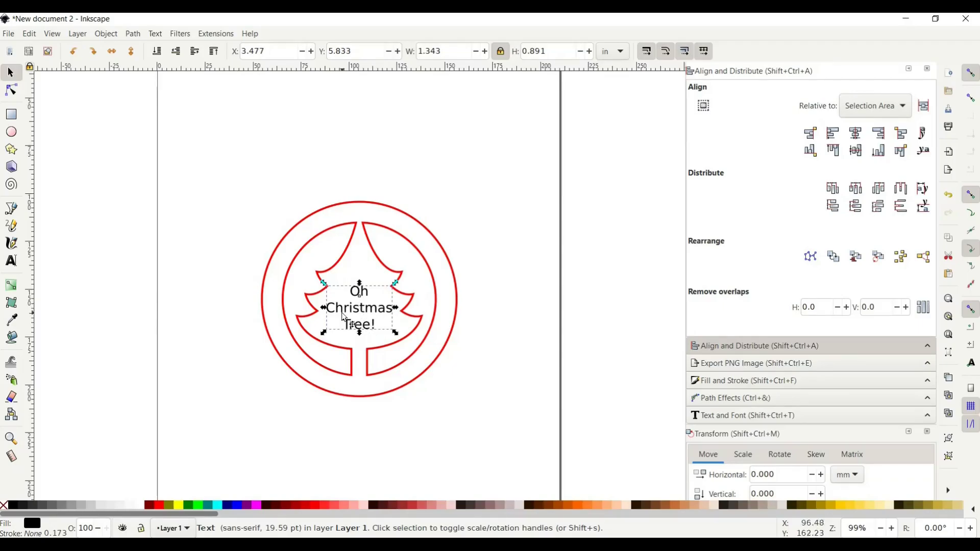
click(156, 34)
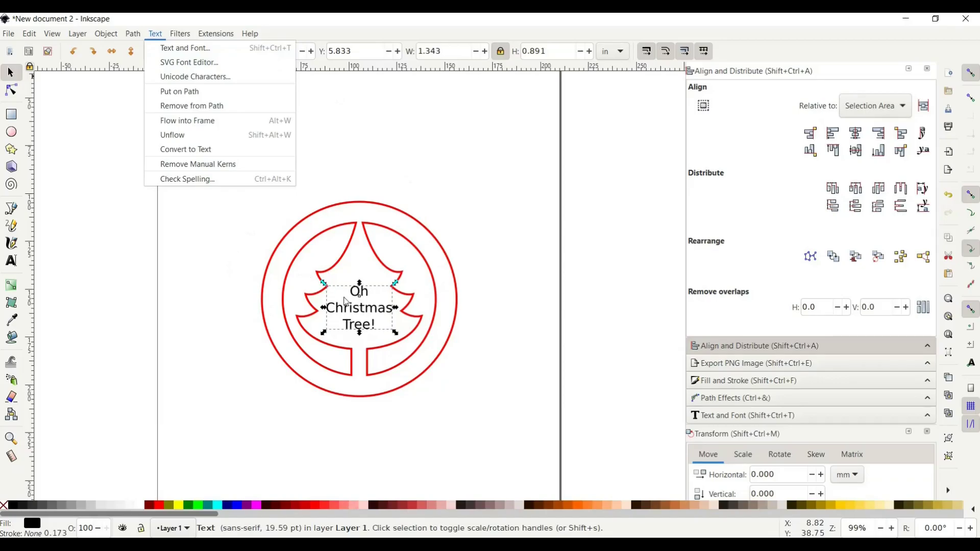
click(239, 294)
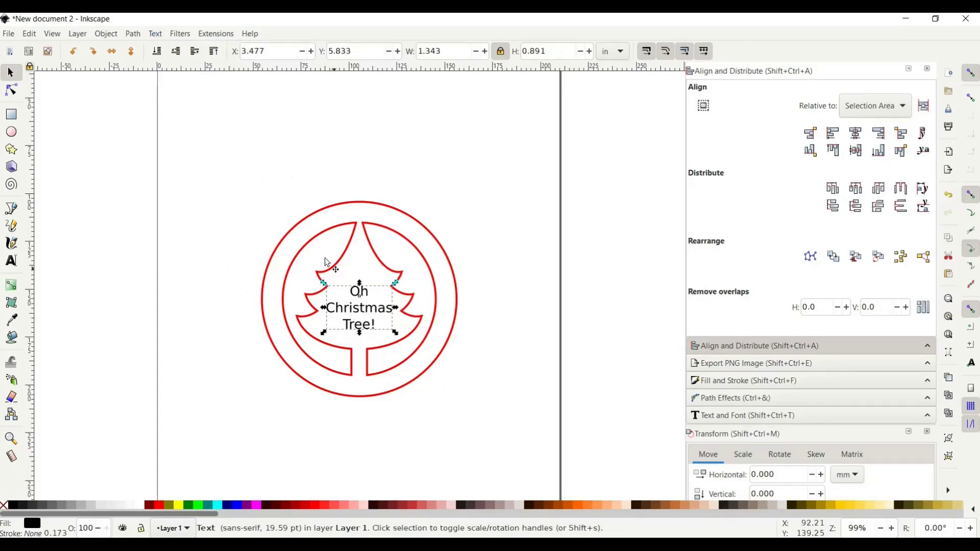
click(134, 34)
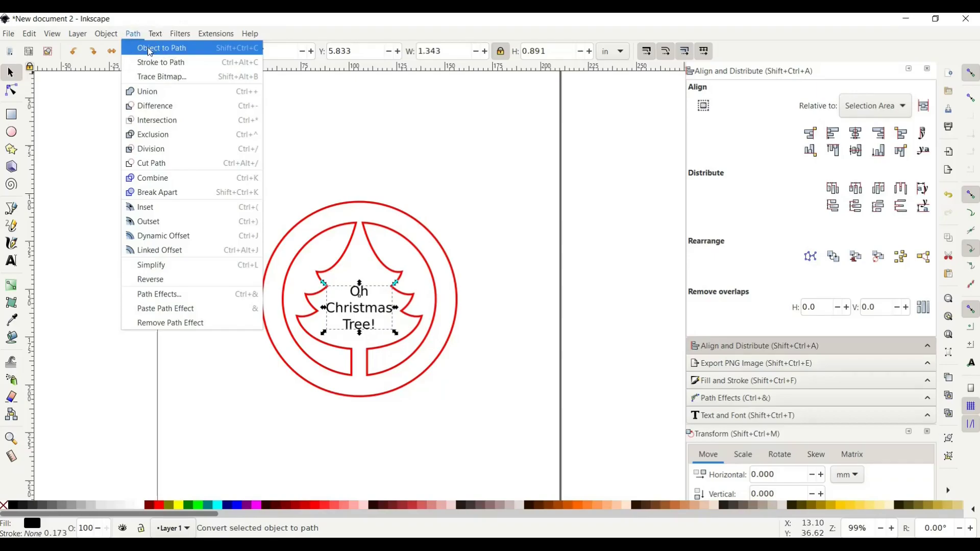
click(150, 51)
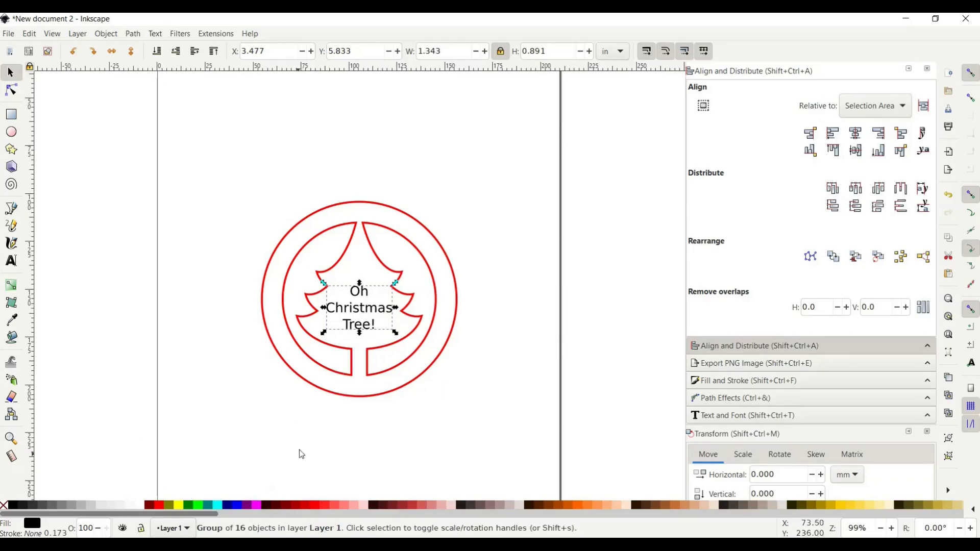
click(259, 507)
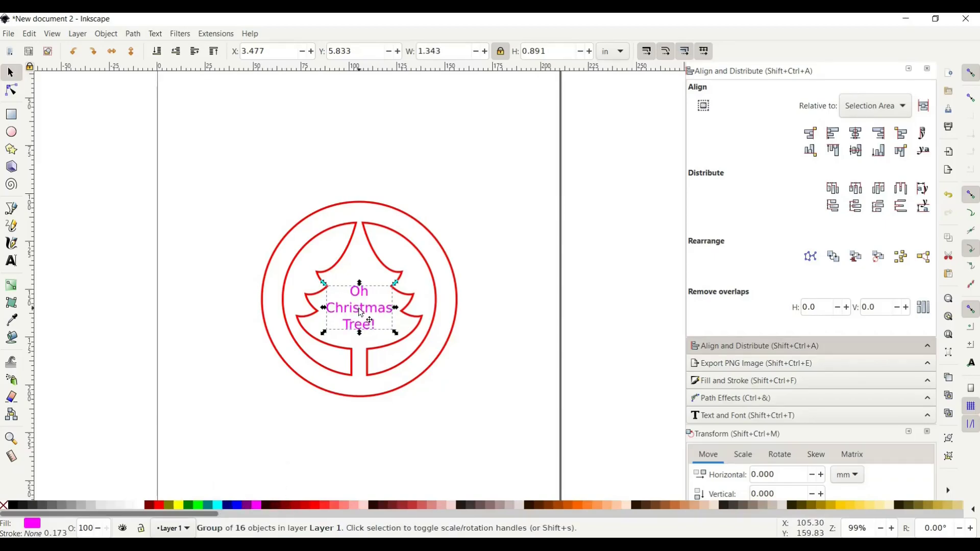
click(387, 449)
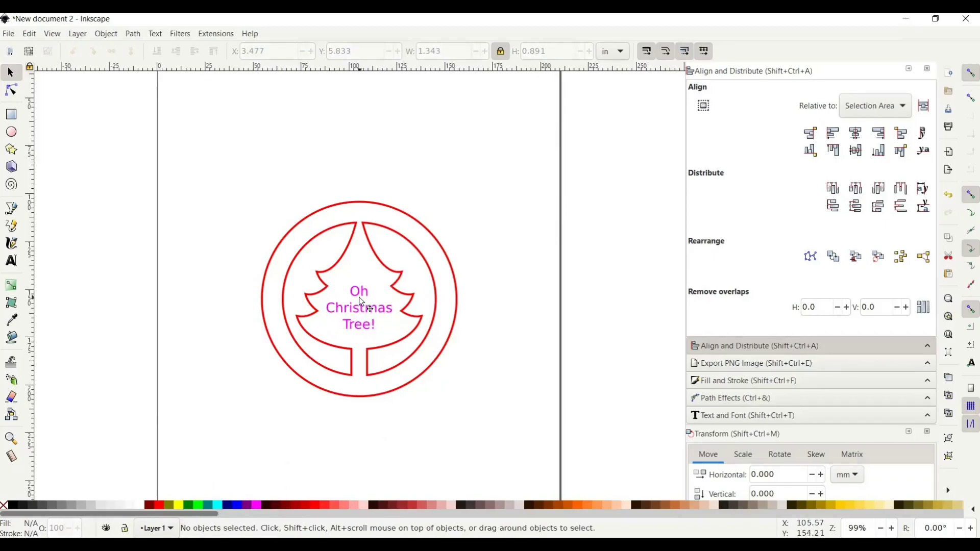
click(363, 314)
key(Down)
key(Down)
key(Down)
key(Down)
key(Down)
key(Down)
key(Down)
key(Down)
key(Down)
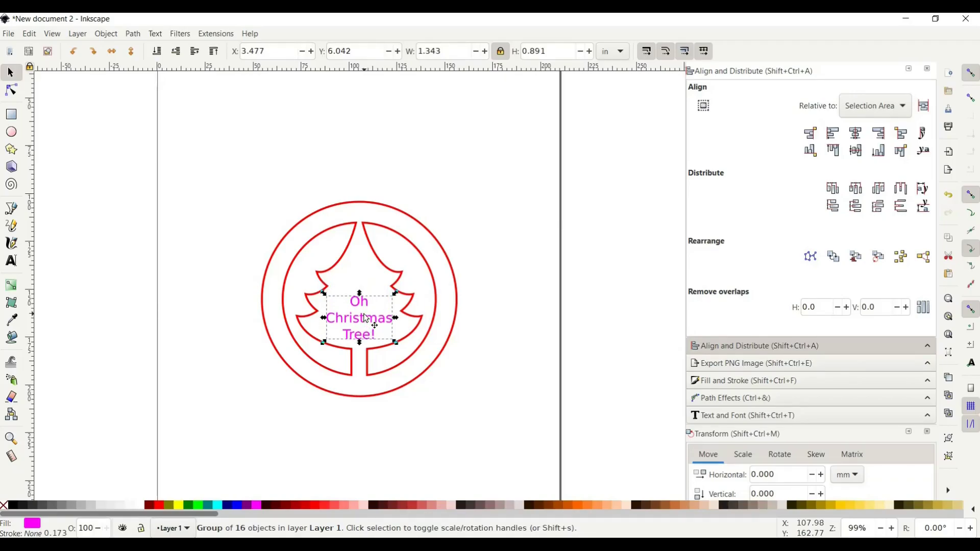
click(202, 241)
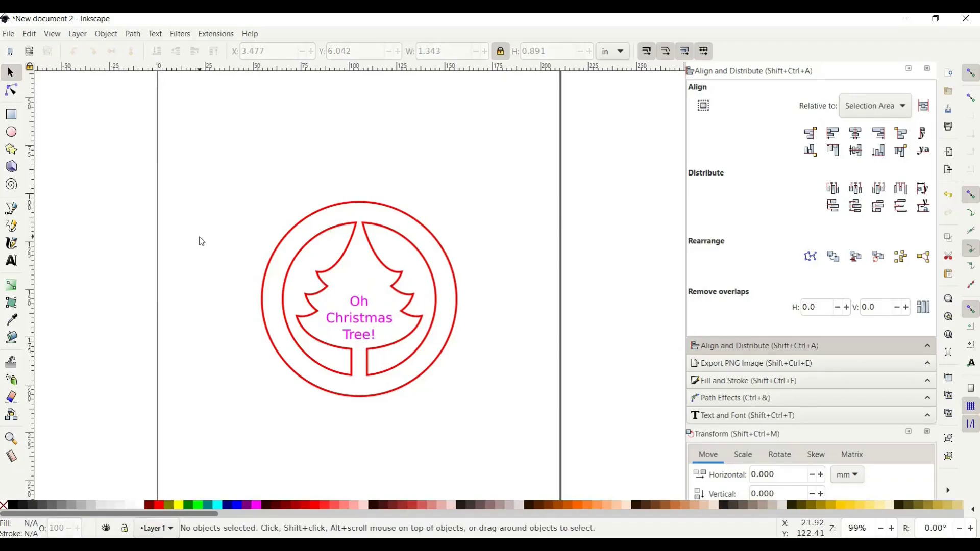
key(plus)
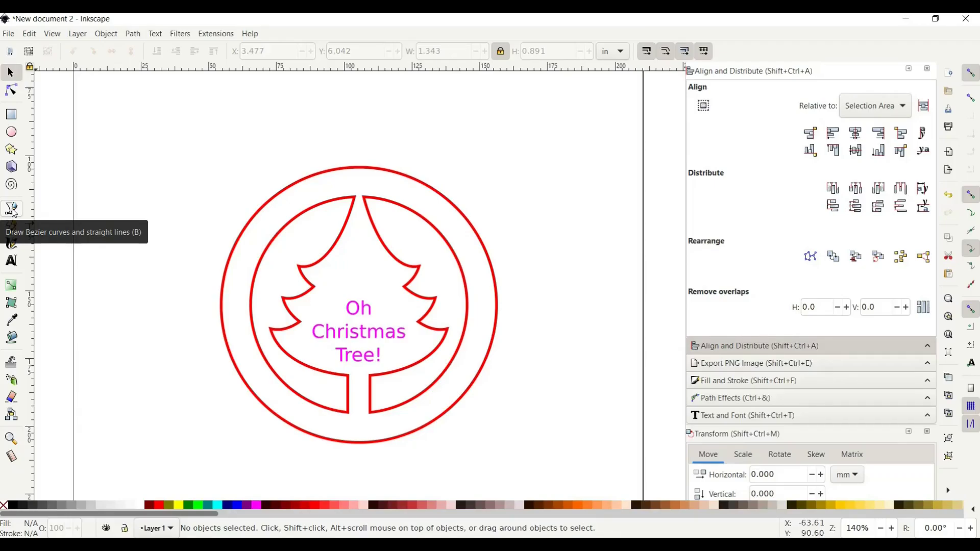
Step: Draw a BSpline curve from the tree's left upper branch to its right branch
click(12, 210)
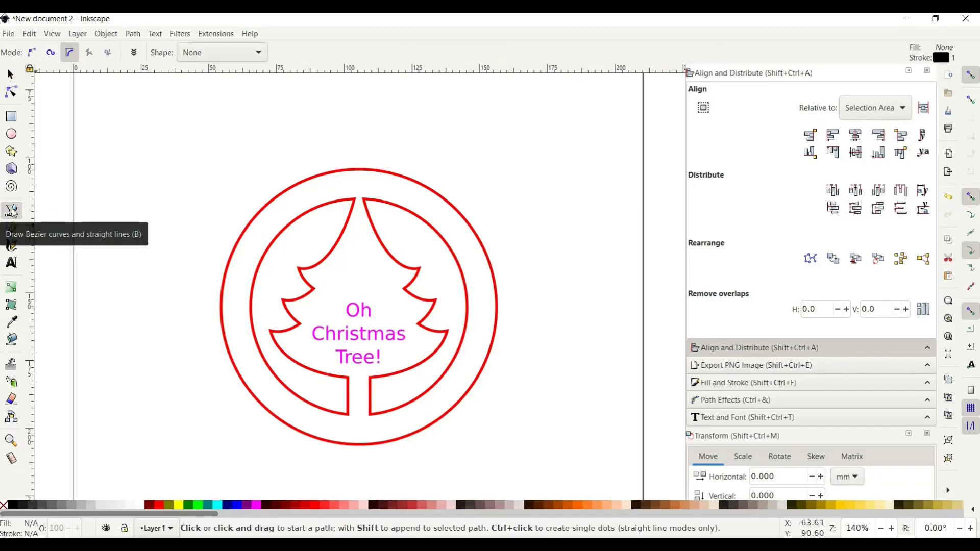
click(71, 54)
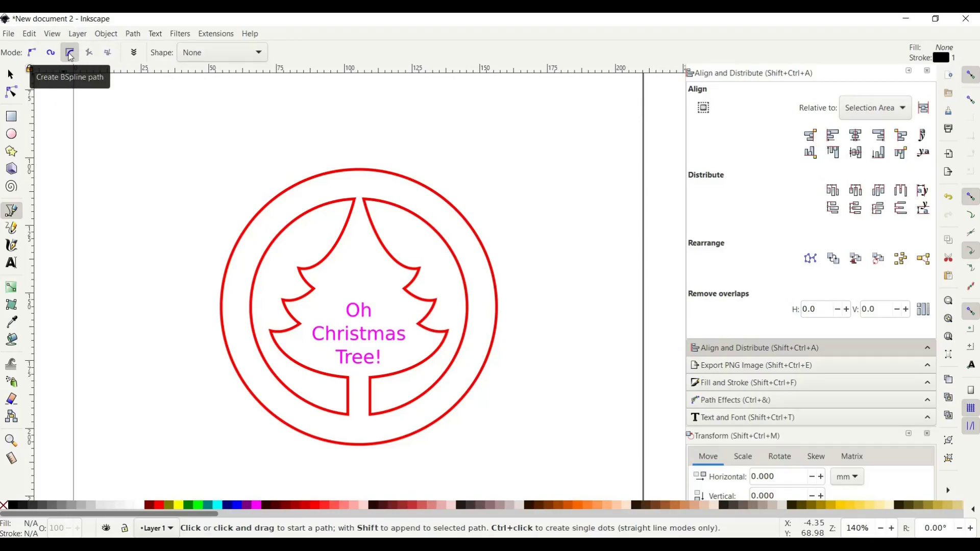
click(323, 262)
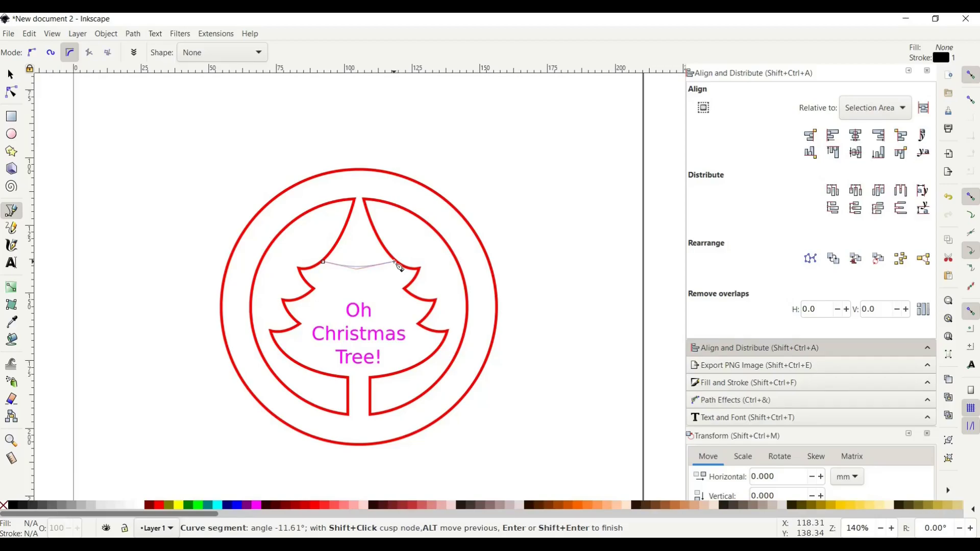
double_click(396, 263)
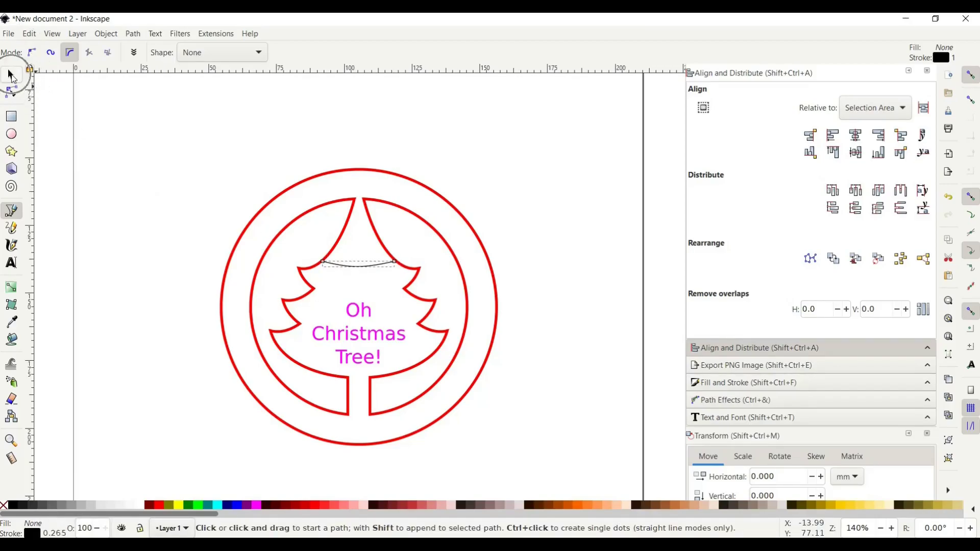
Step: Set the garland curve's stroke to blue from the palette, then deselect it
click(11, 75)
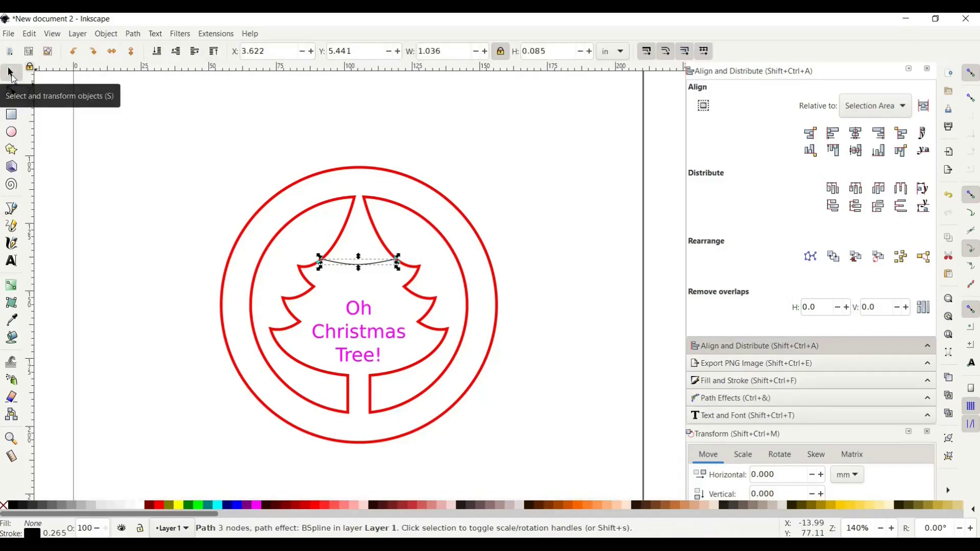
right_click(240, 508)
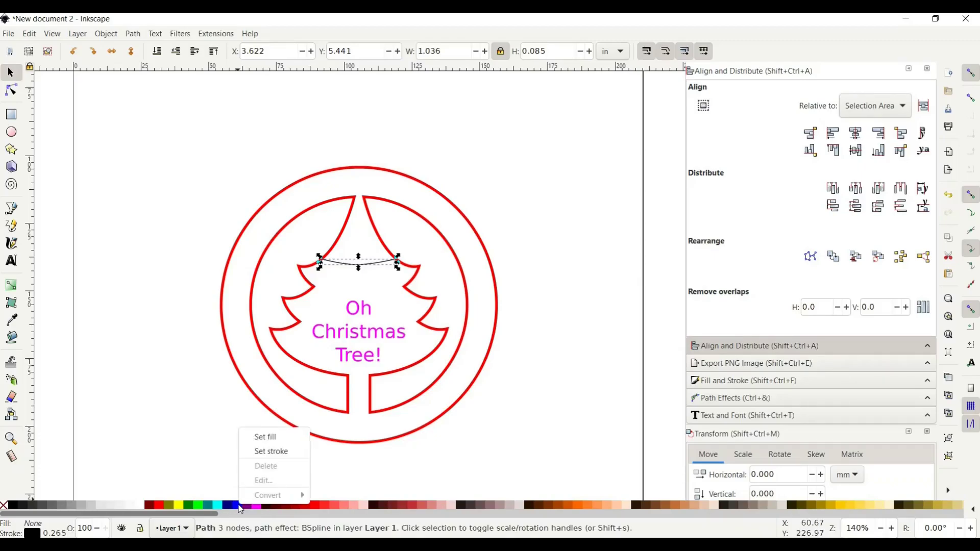
click(274, 452)
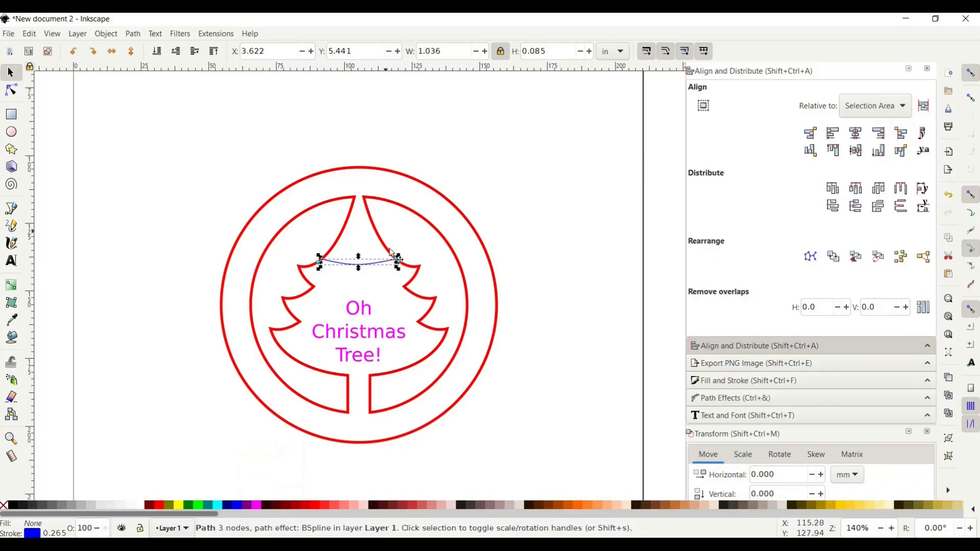
right_click(503, 243)
click(485, 216)
click(176, 284)
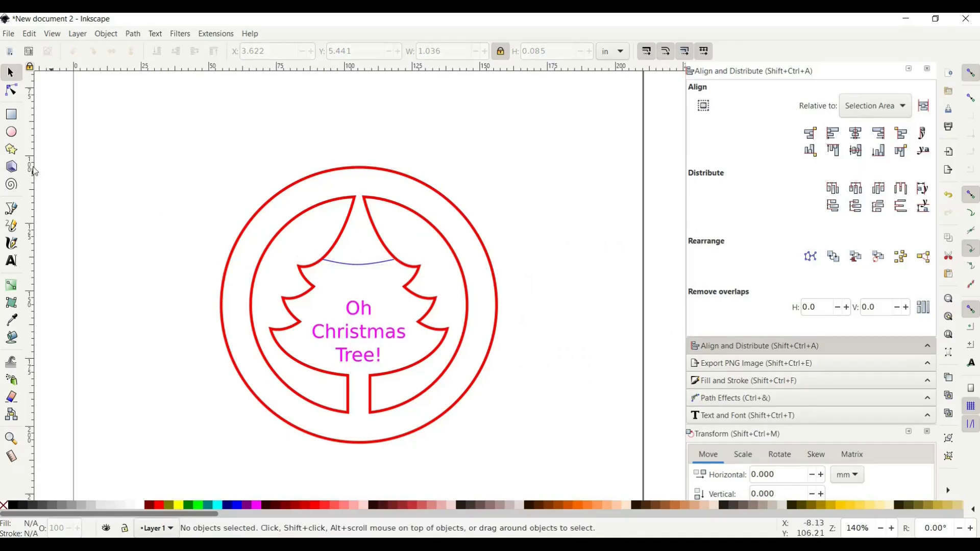
Step: Draw a small ellipse, about 0.370 × 0.340 in, left of the ornament
click(11, 134)
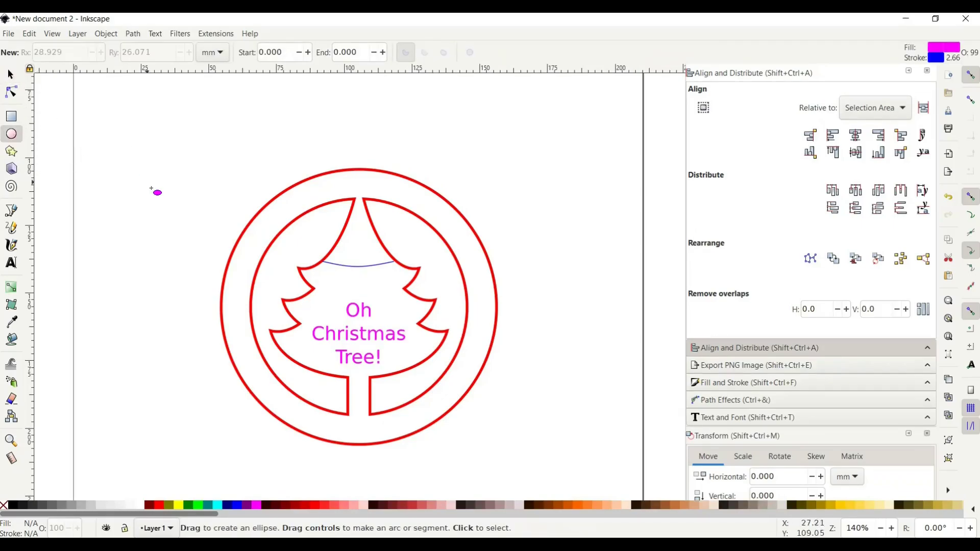
drag(158, 194, 177, 213)
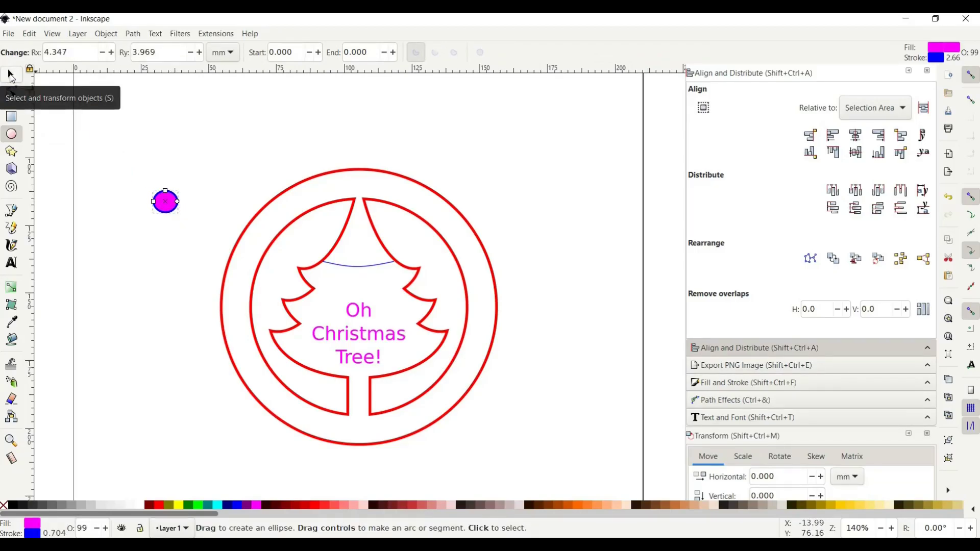
click(11, 75)
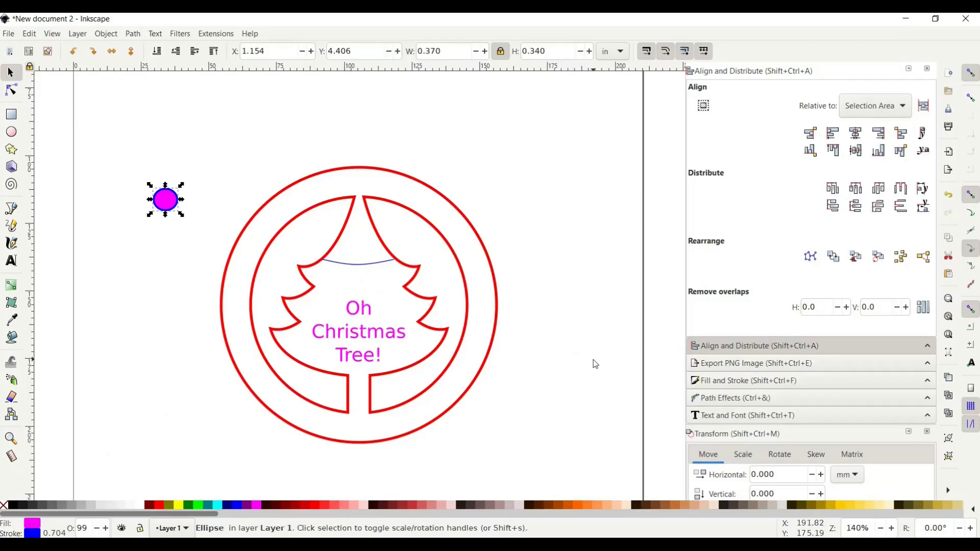
Step: Set the small ellipse's fill to No paint in Fill and Stroke
click(725, 385)
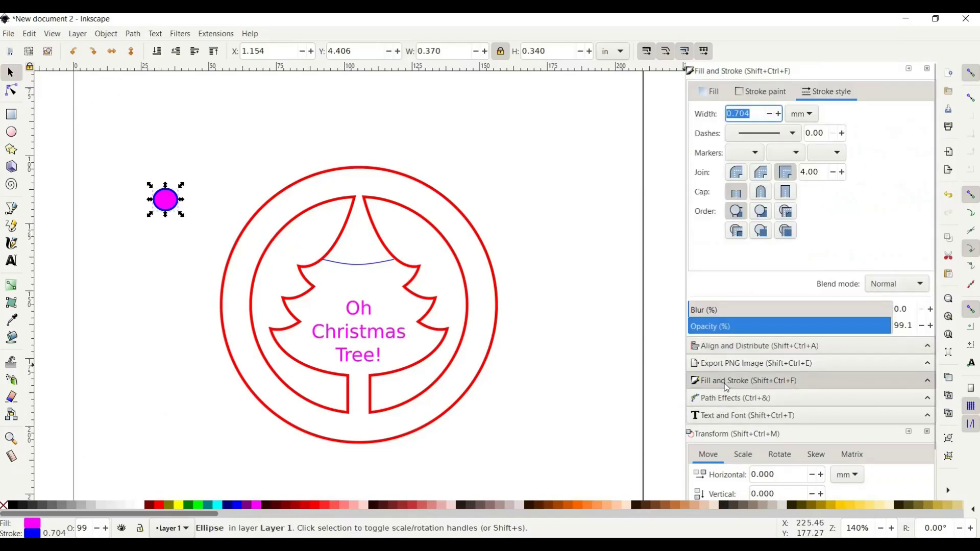
click(710, 93)
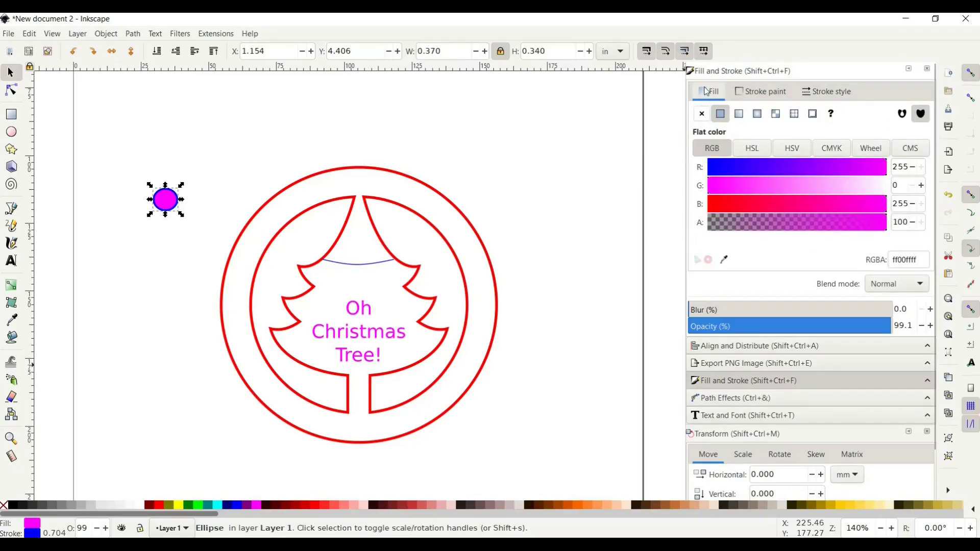
click(705, 104)
click(702, 115)
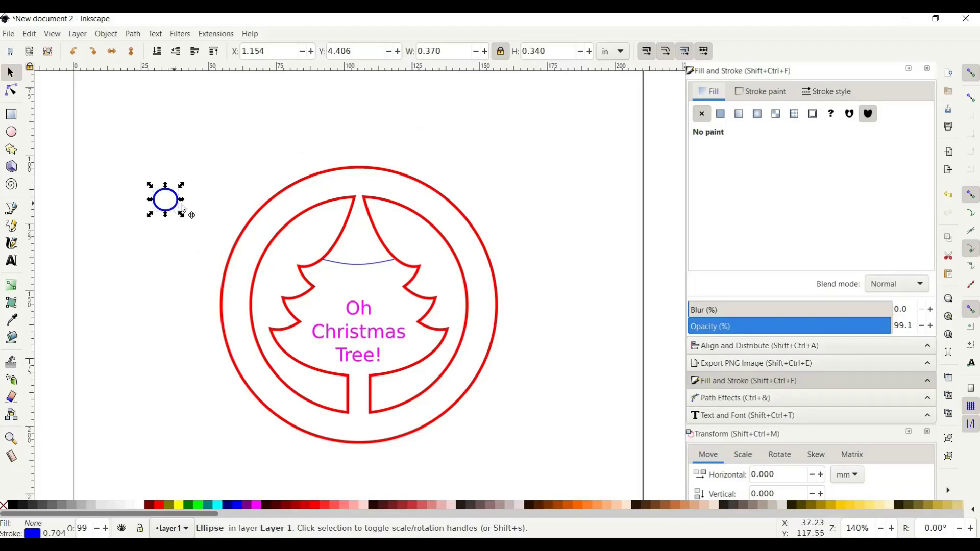
Step: Make the circle round at 0.370 in, shrink it to 0.258 in, and place it on the garland's left end
drag(183, 205, 318, 150)
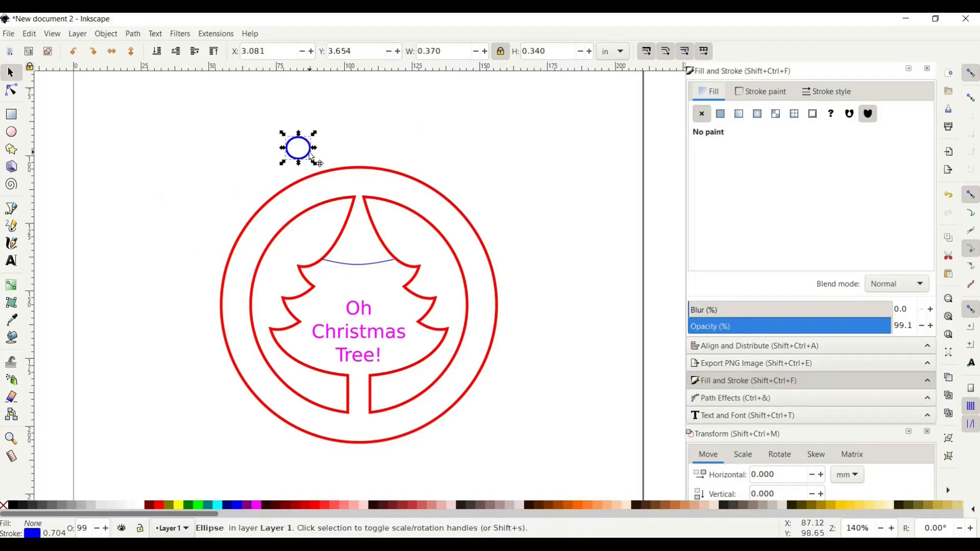
click(501, 53)
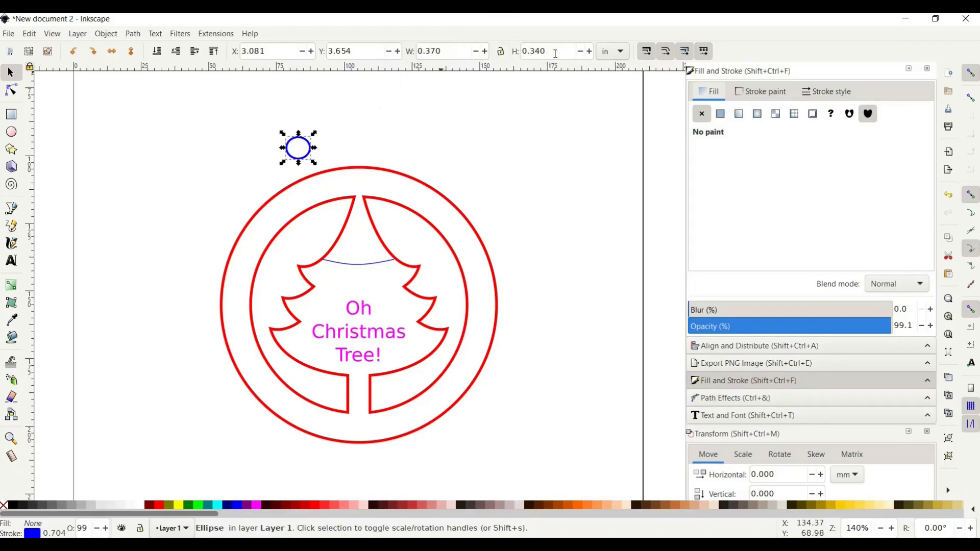
drag(555, 53, 541, 52)
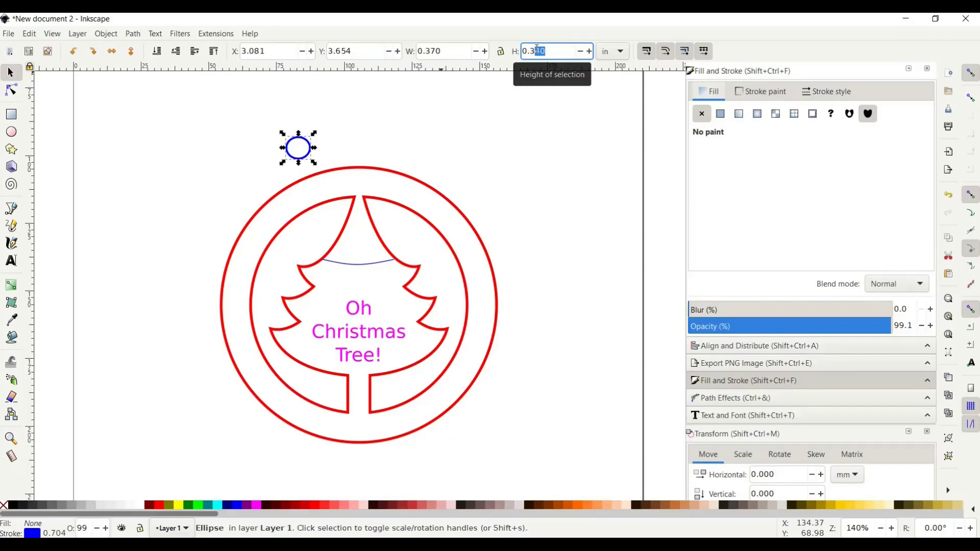
text(70)
key(Return)
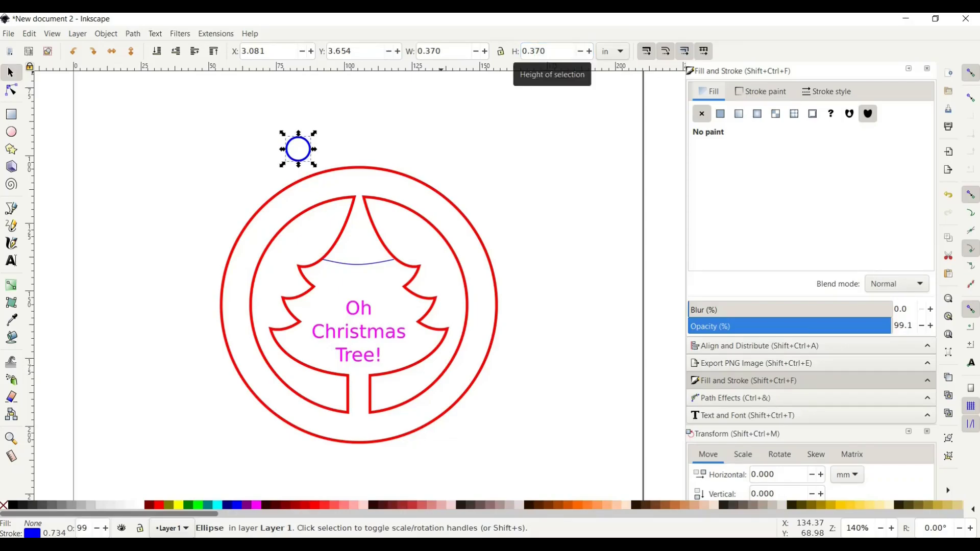
click(503, 52)
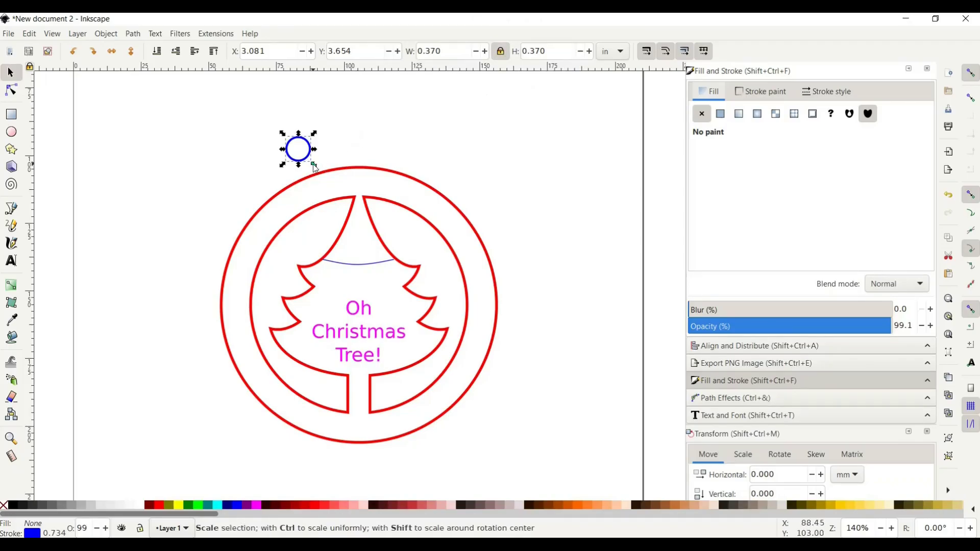
drag(307, 150, 346, 282)
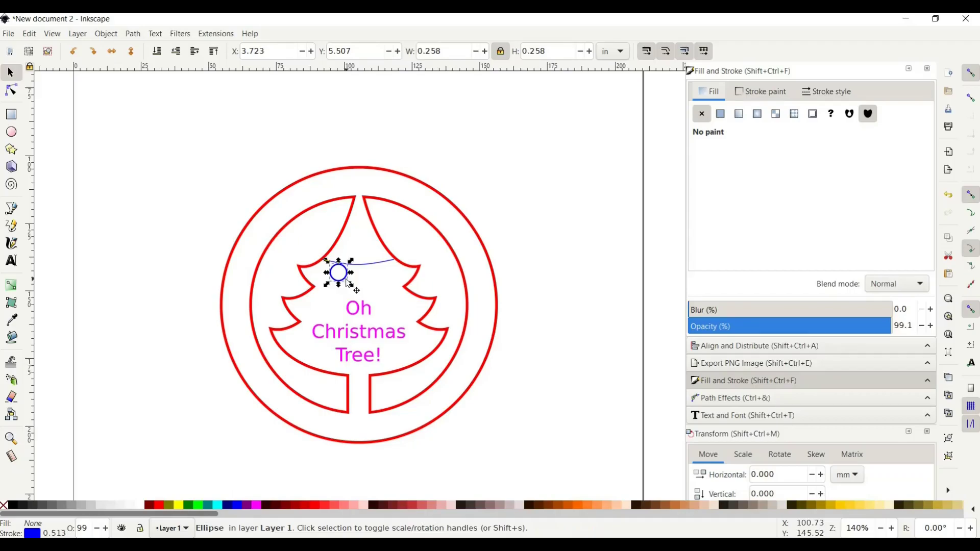
Step: Duplicate the light along the garland, nudge the copies into place, and select all three lights
key(Left)
key(Up)
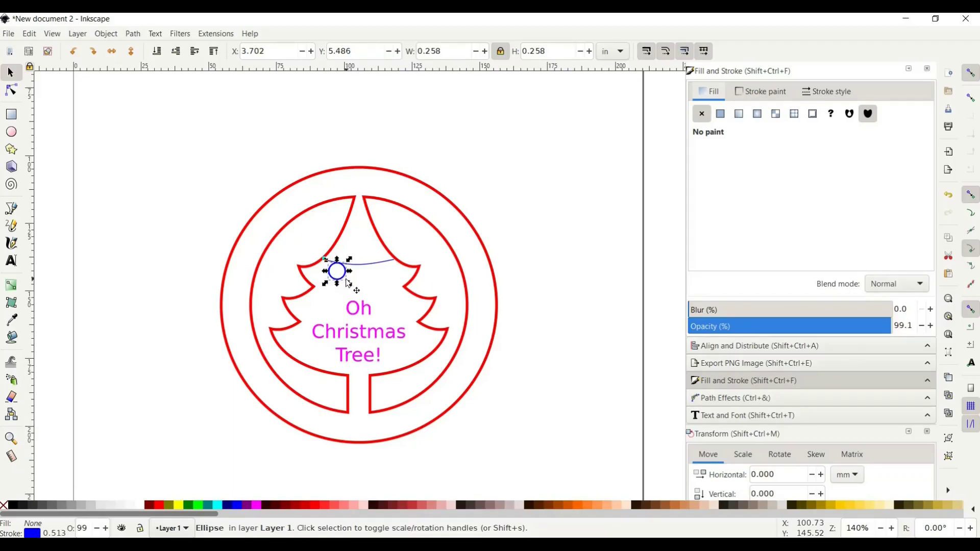
key(ctrl)
drag(348, 284, 389, 279)
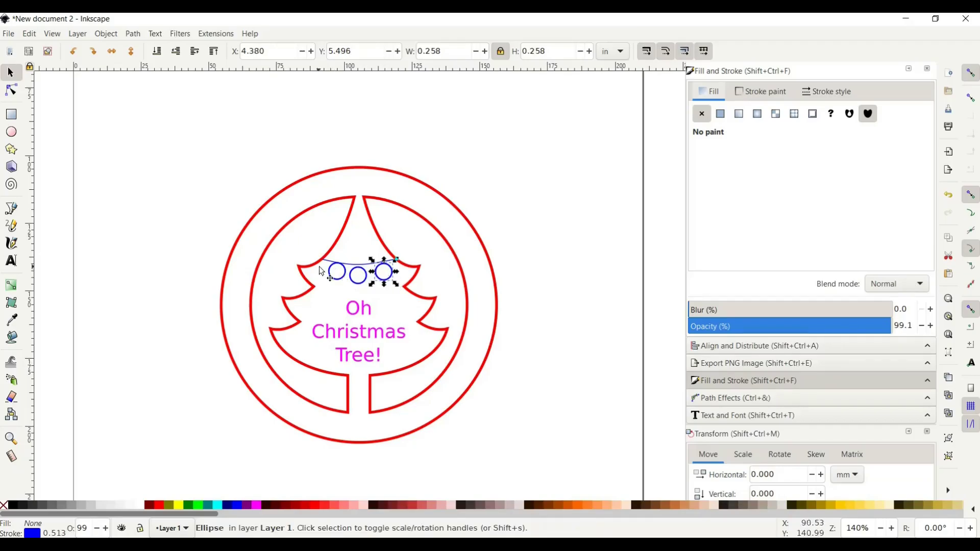
click(363, 285)
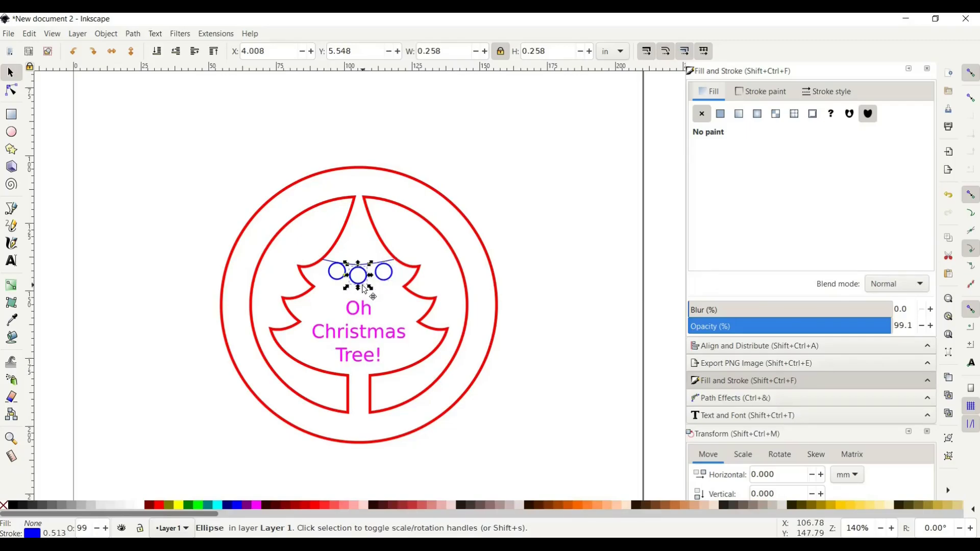
key(Up)
key(Right)
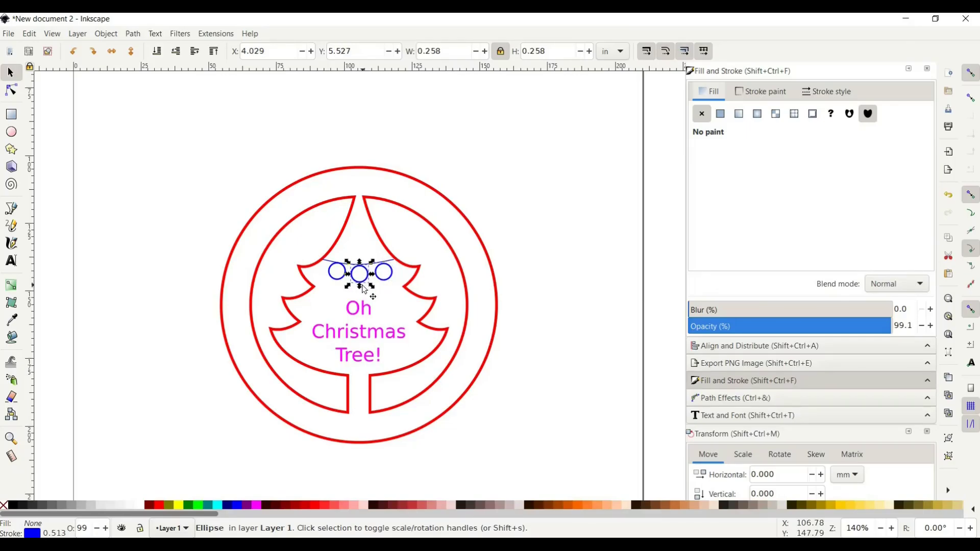
shift+click(391, 281)
shift+click(340, 280)
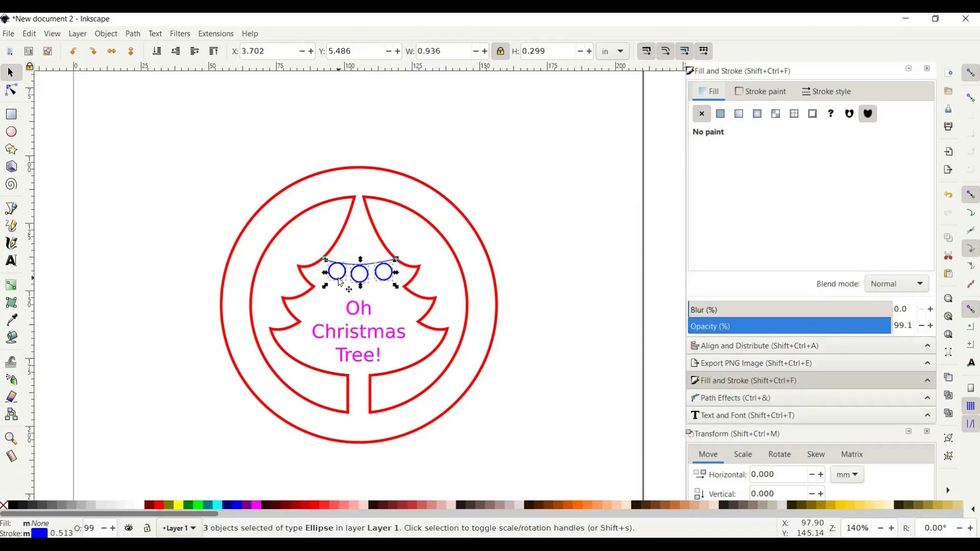
Step: Give the three lights equal horizontal gaps using Distribute
click(768, 349)
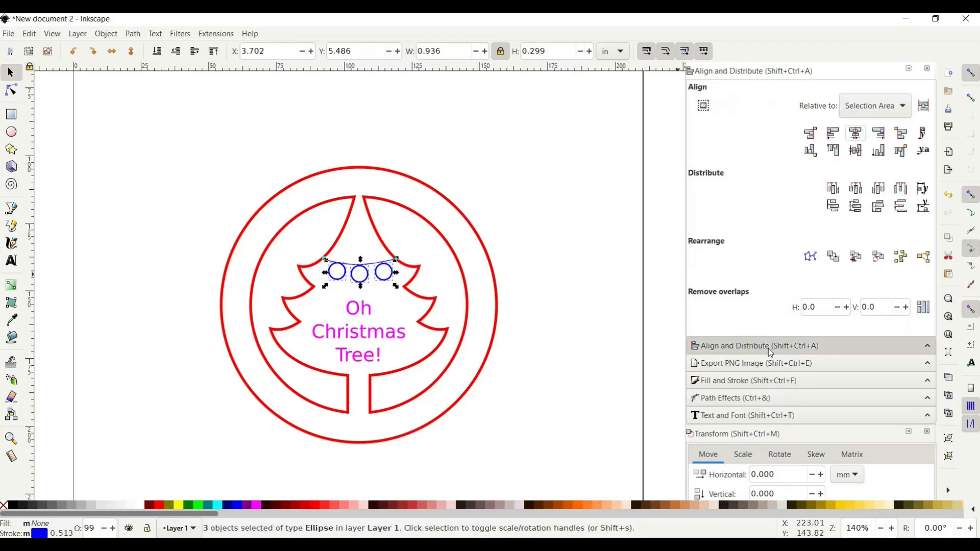
click(904, 193)
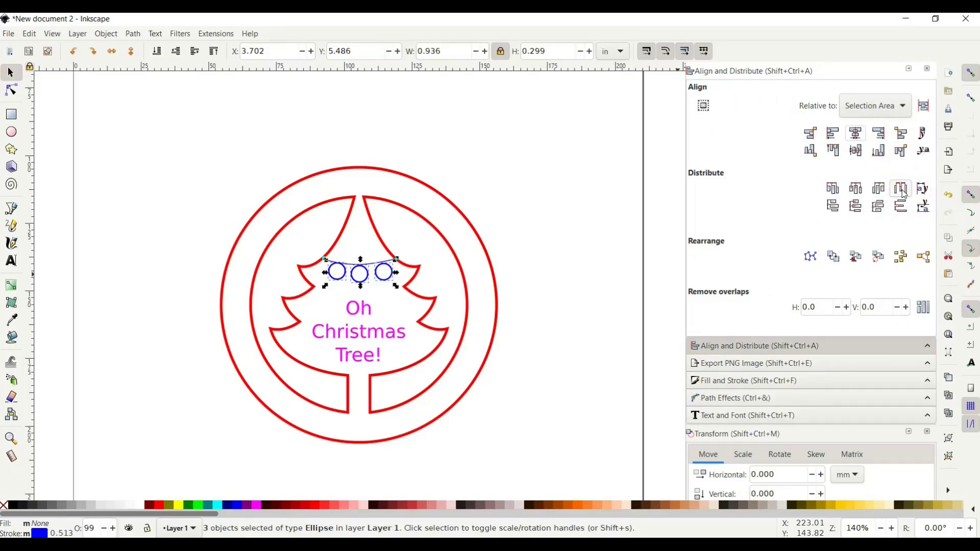
click(904, 193)
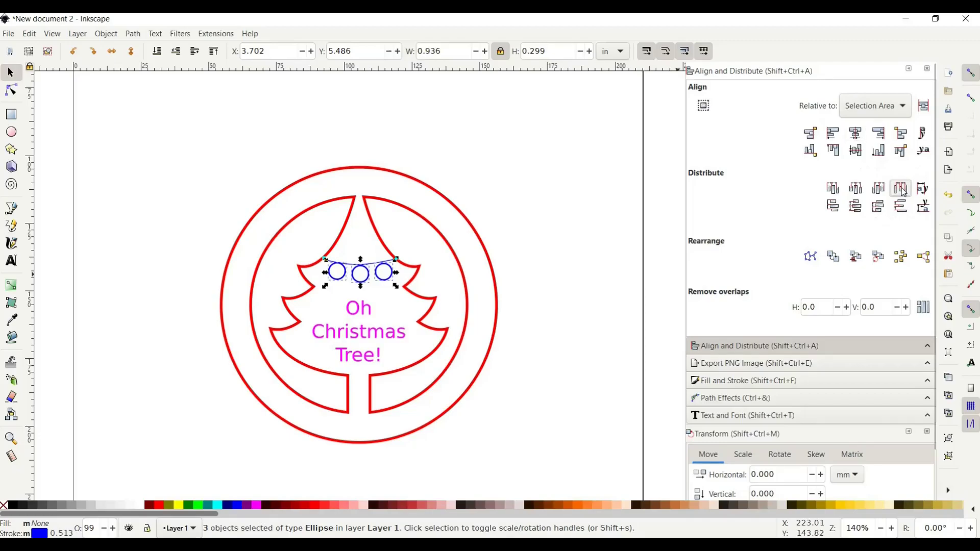
click(508, 220)
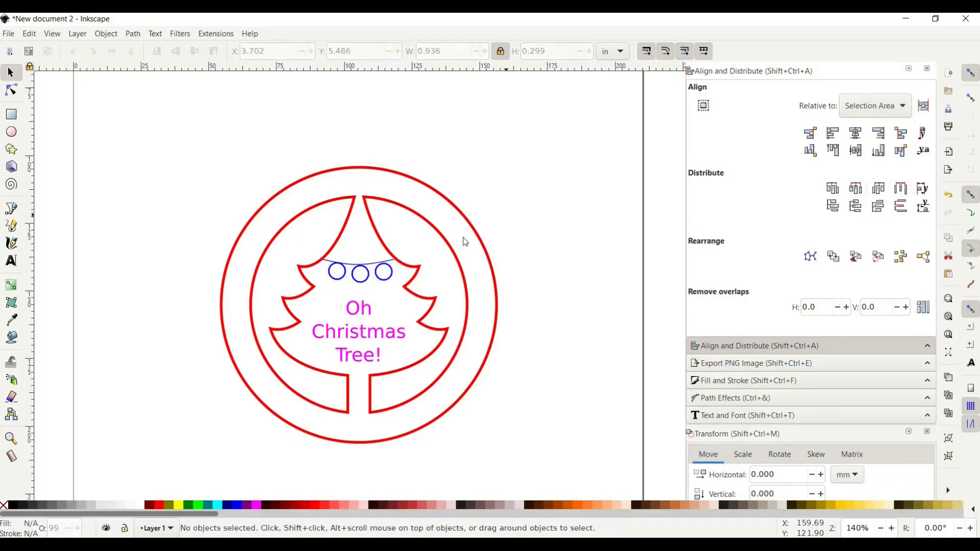
Step: Reselect the three lights, nudge them left to X 3.681 in, and deselect
click(335, 281)
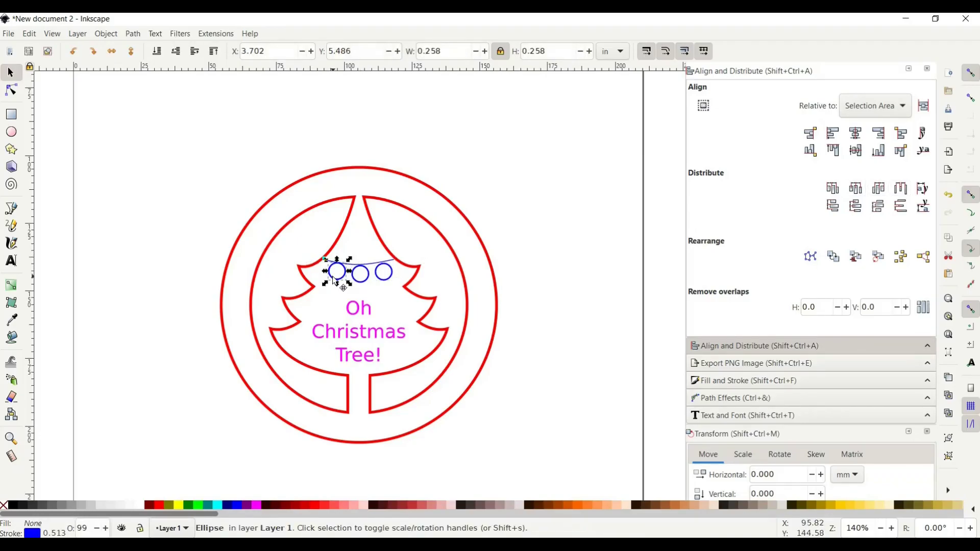
shift+click(368, 278)
shift+click(386, 279)
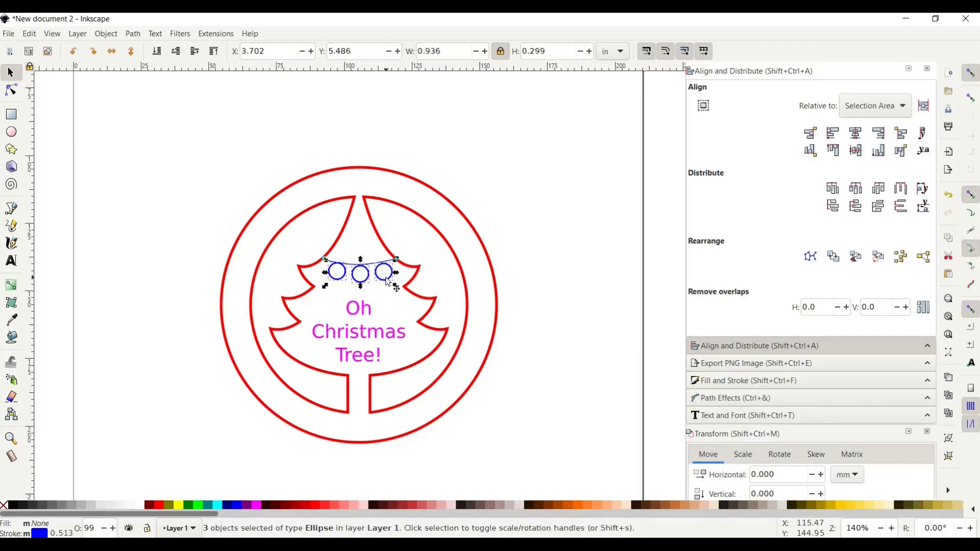
key(Left)
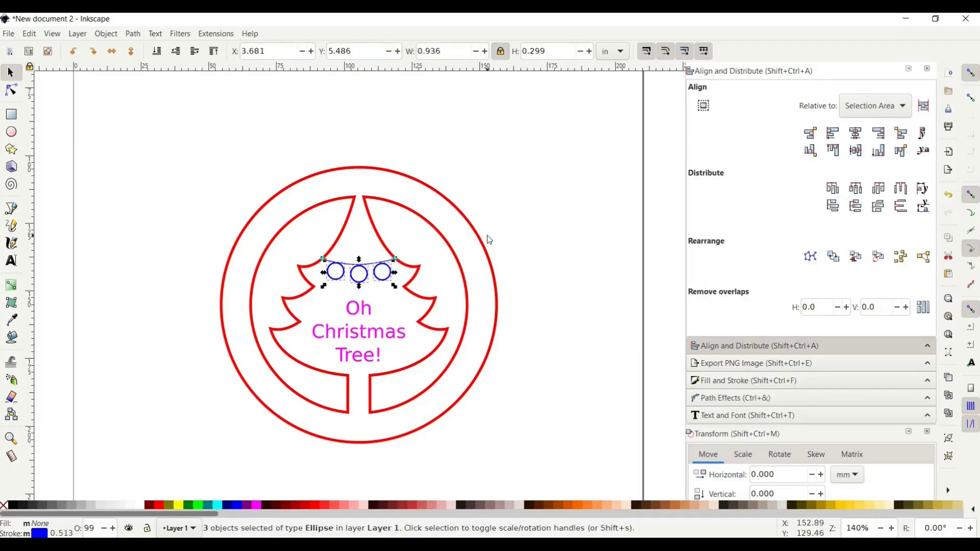
click(553, 244)
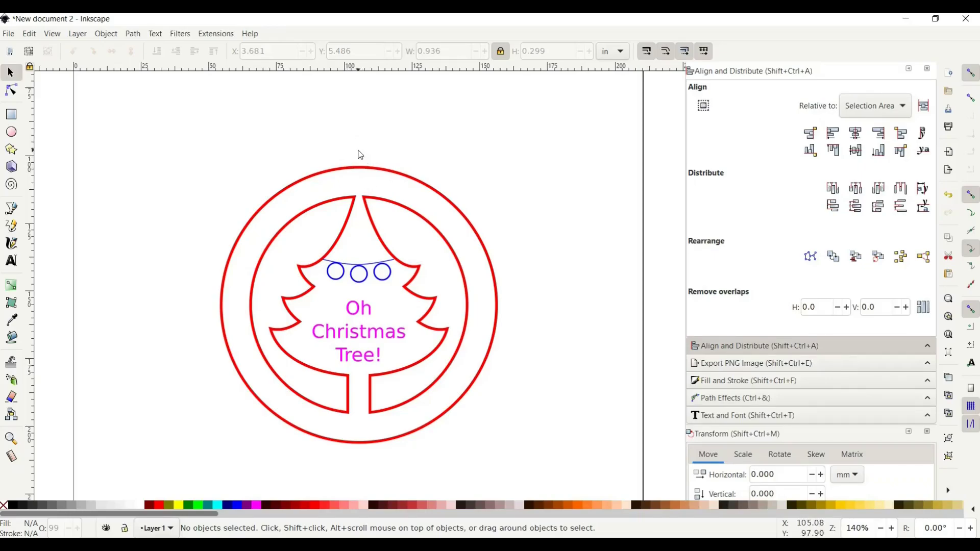
Step: Draw a small ellipse above the ornament and set its height to 0.630 in
click(12, 133)
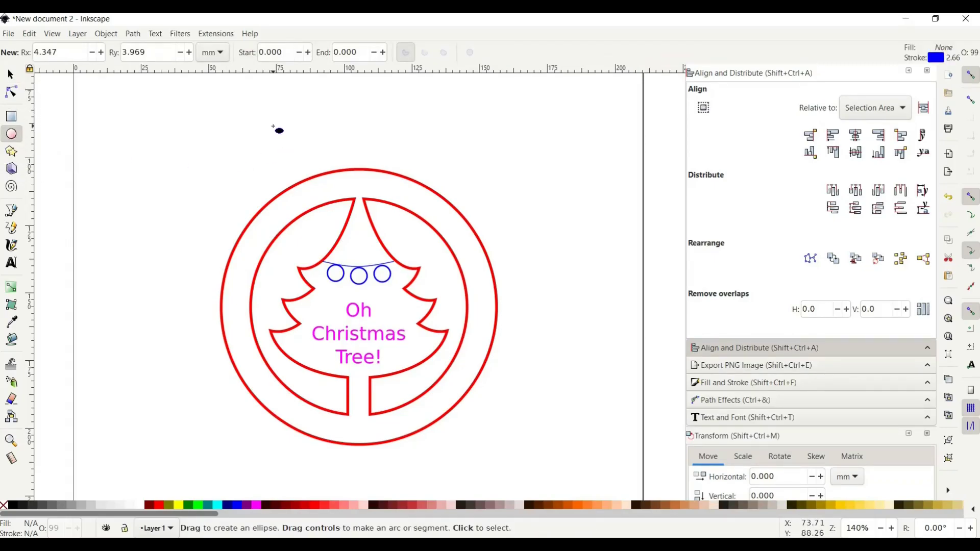
drag(273, 126, 315, 164)
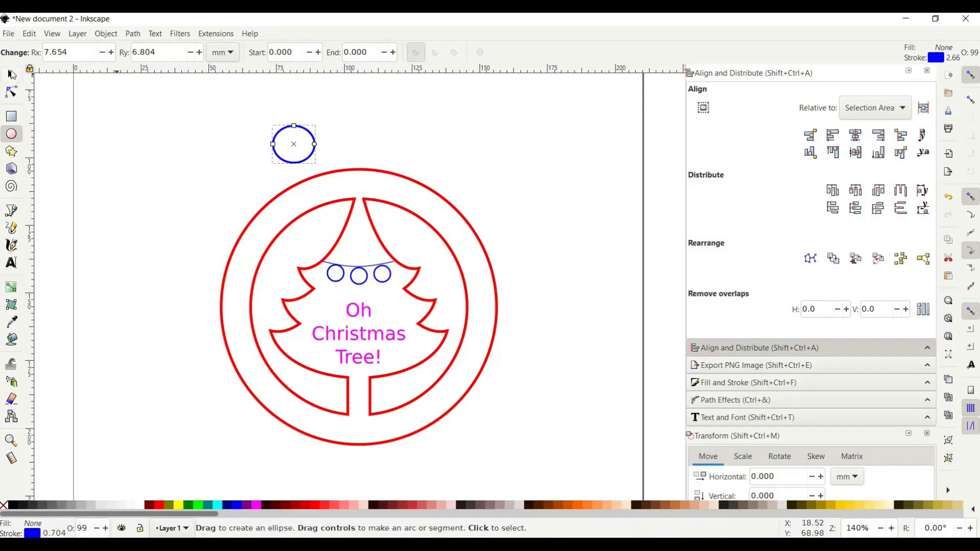
click(13, 74)
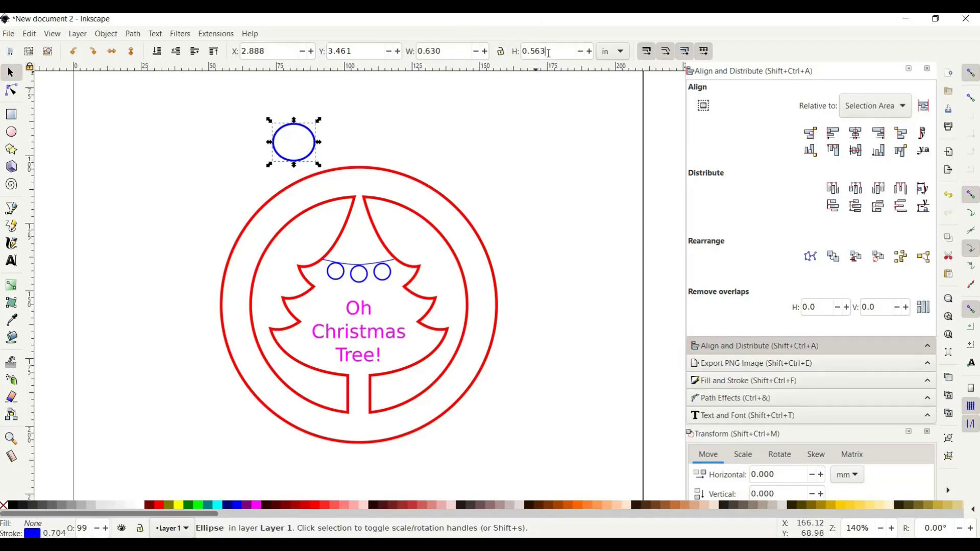
drag(549, 52, 531, 50)
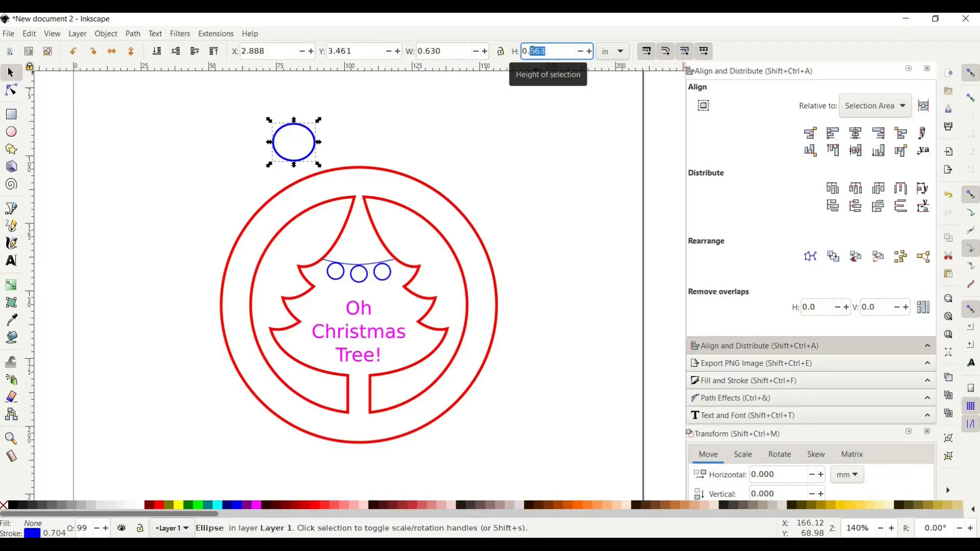
text(630)
key(Return)
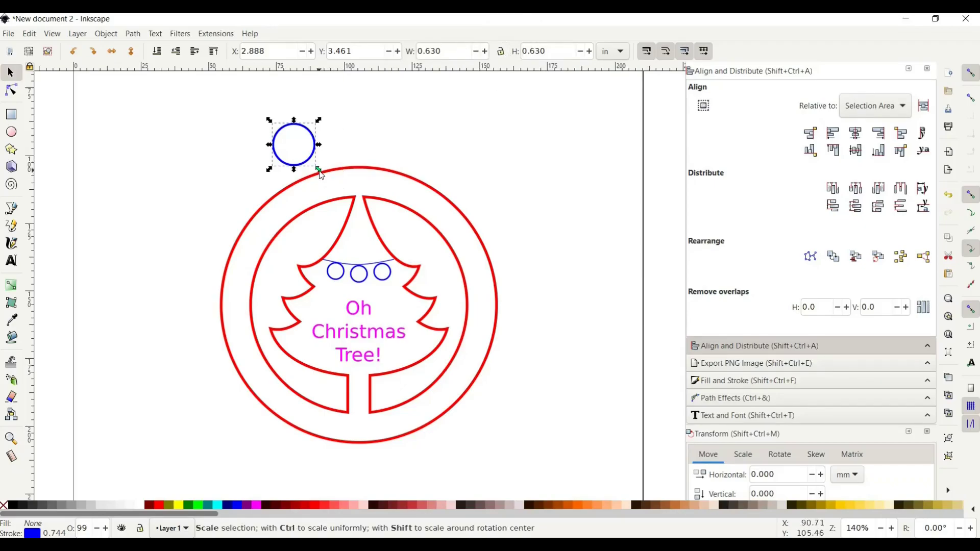
Step: Lock the aspect ratio, scale the circle to about 0.534 in, and move it onto the ring's top
drag(319, 171, 310, 163)
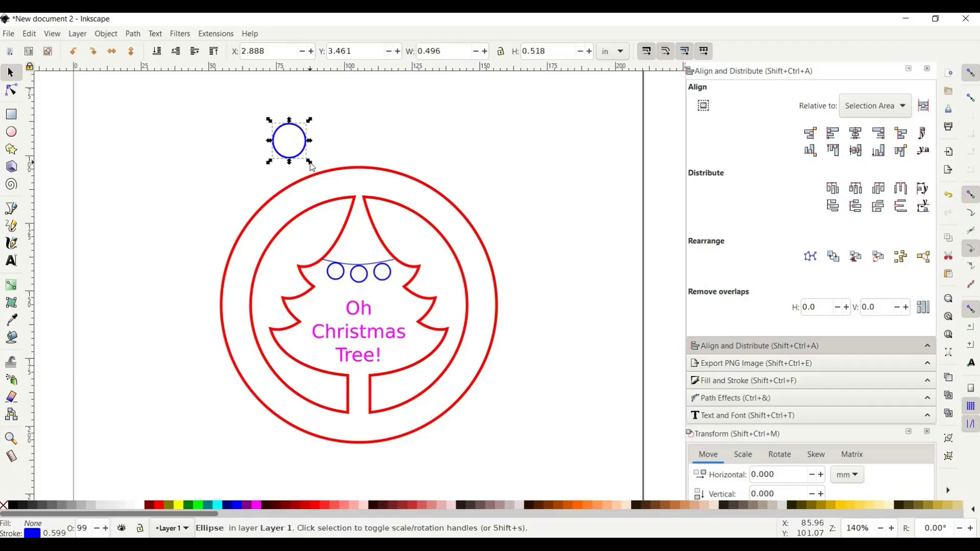
key(ctrl+z)
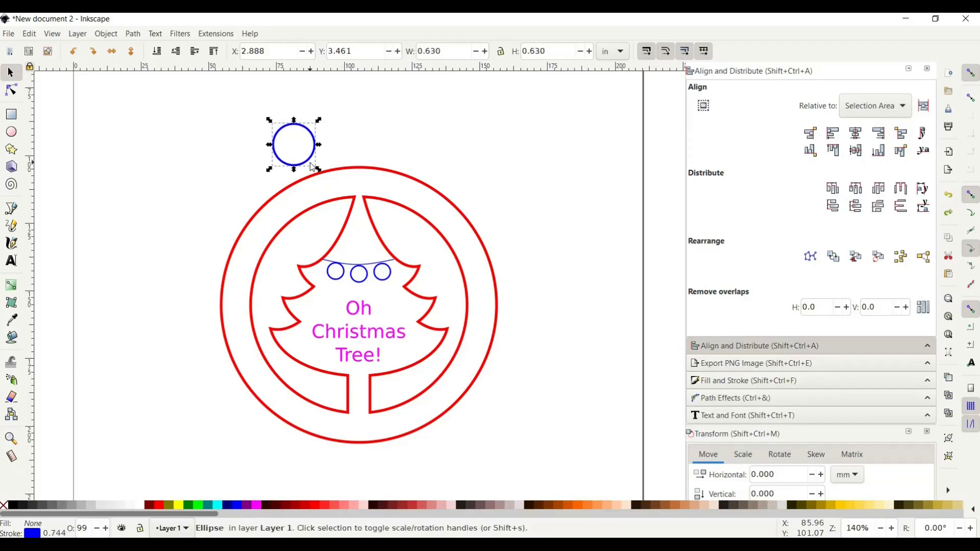
click(502, 52)
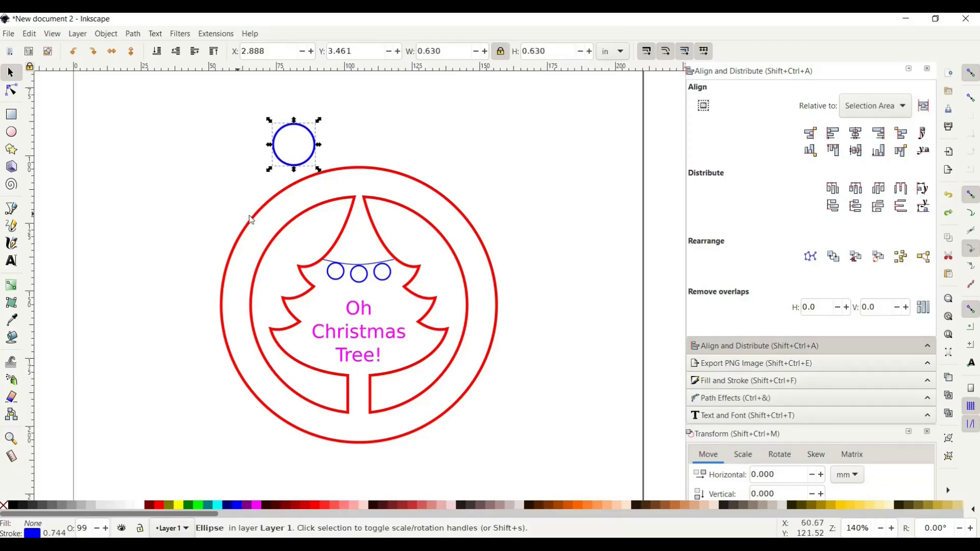
drag(317, 170, 375, 166)
click(314, 163)
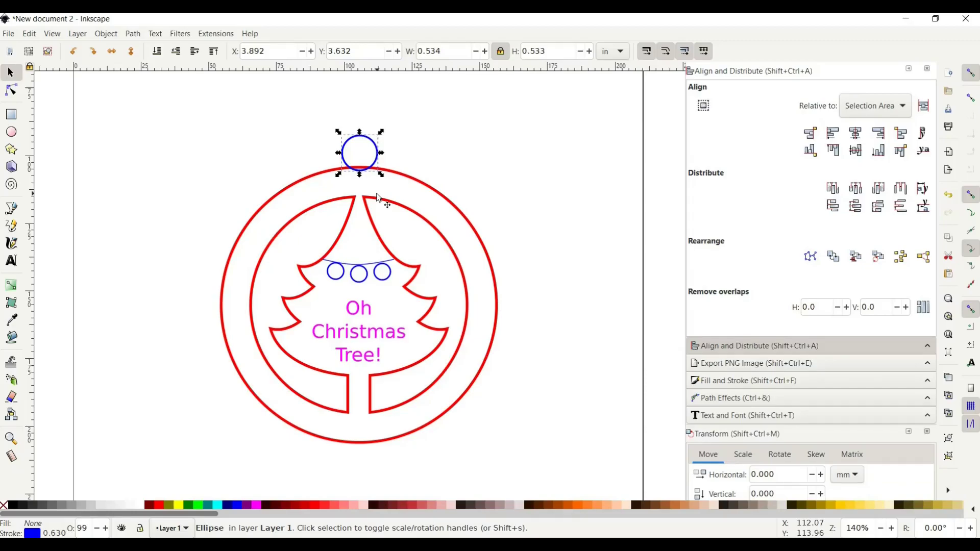
Step: Centre the blue hanging-loop circle horizontally on the outer ring, at X 3.882 in
key(shift)
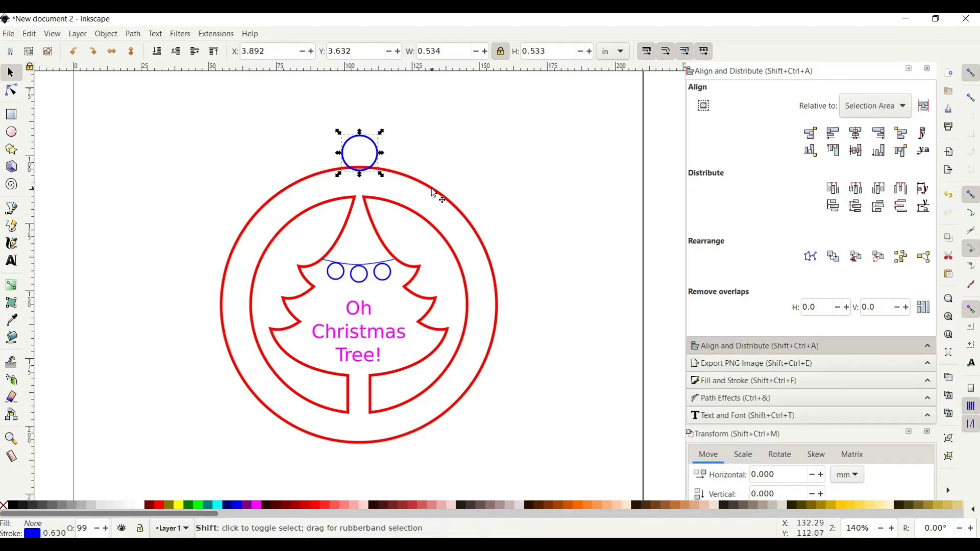
shift+click(433, 193)
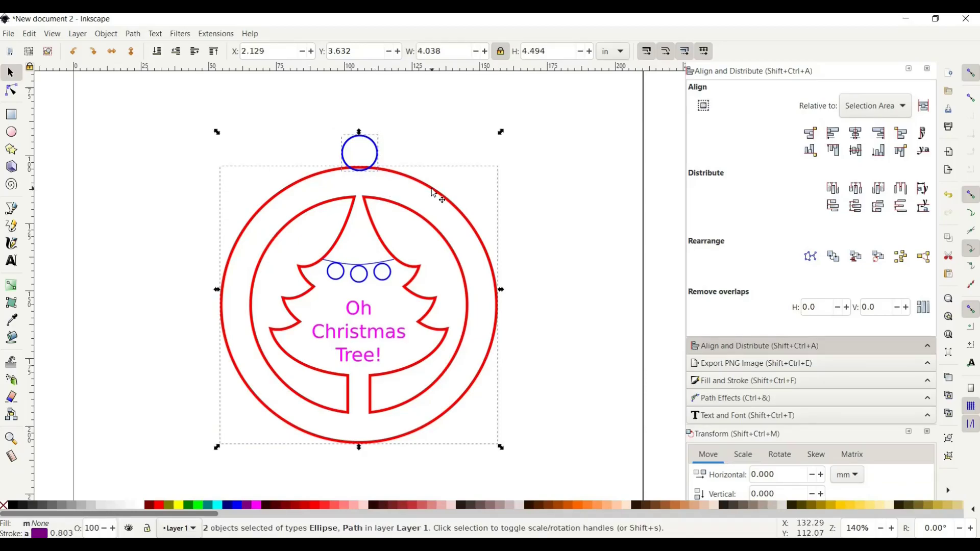
click(860, 137)
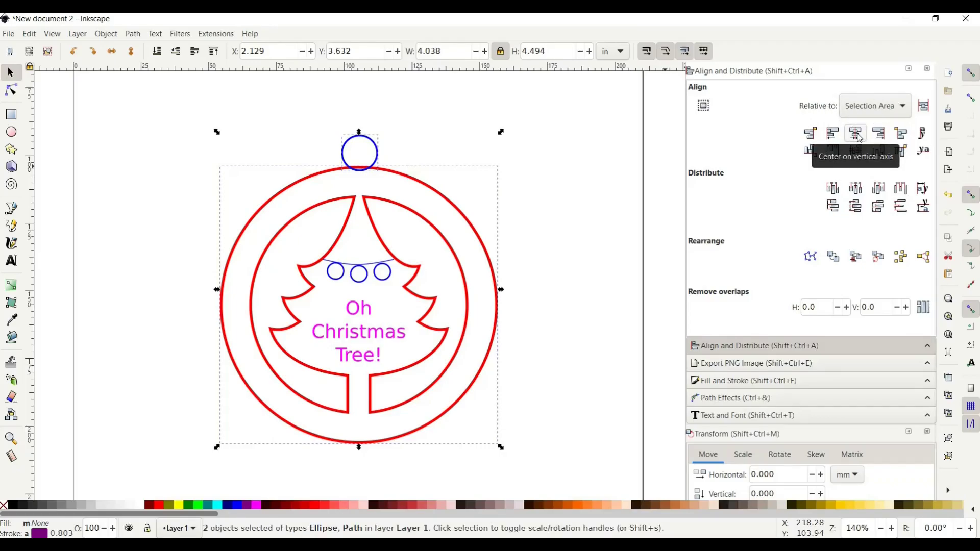
click(858, 136)
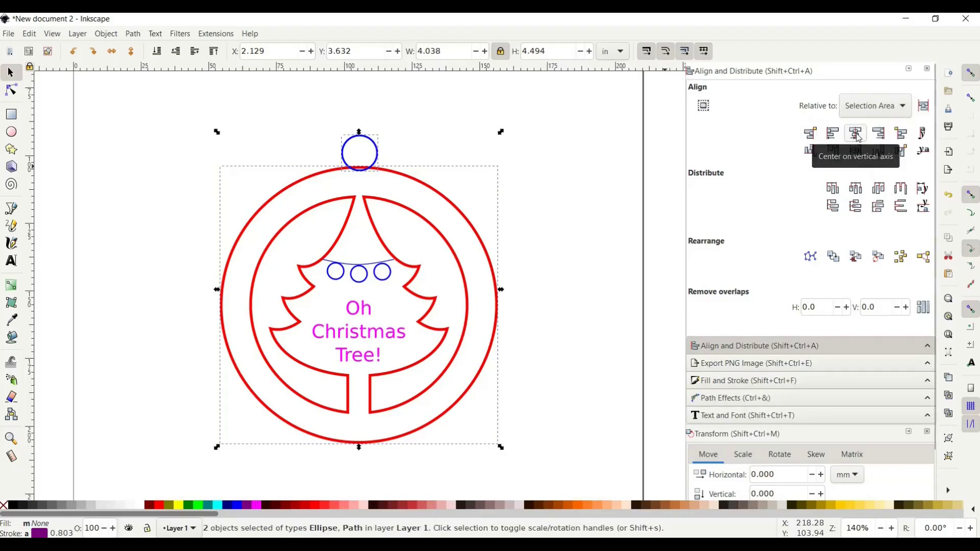
click(859, 136)
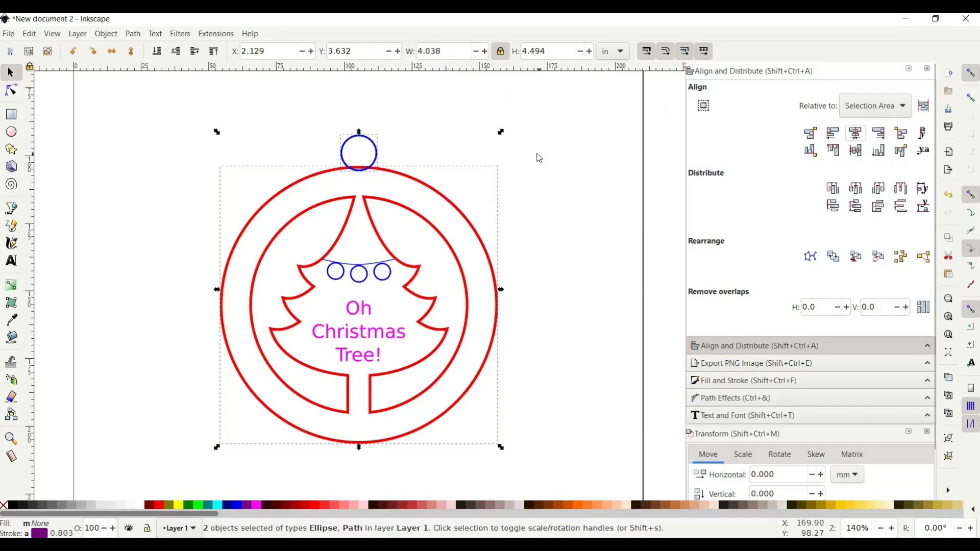
click(424, 146)
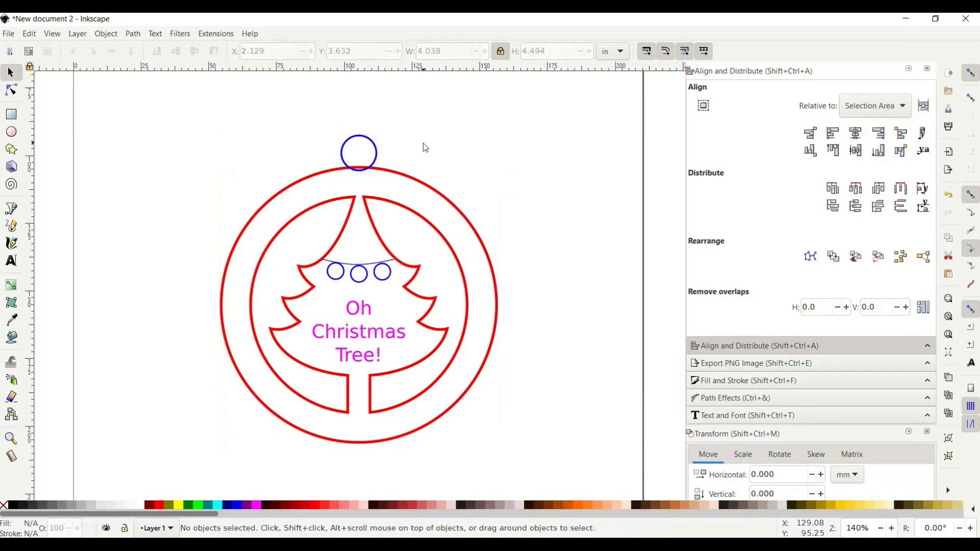
Step: Give the hanging-loop circle a red outline
click(376, 159)
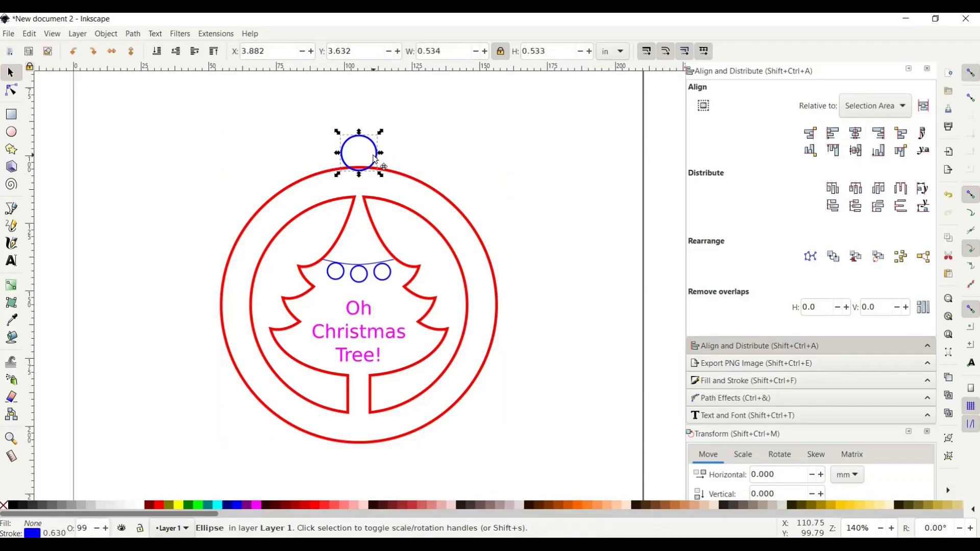
click(159, 505)
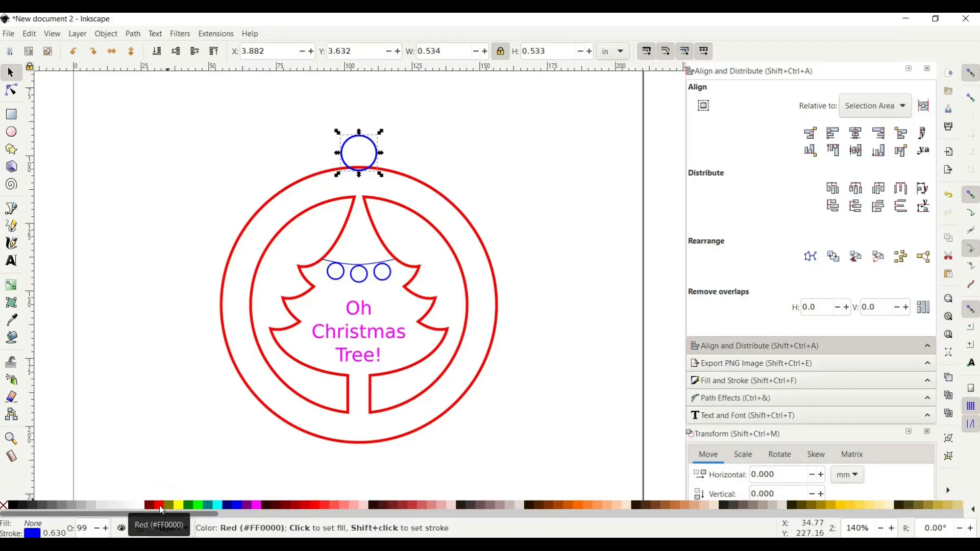
right_click(159, 505)
click(192, 452)
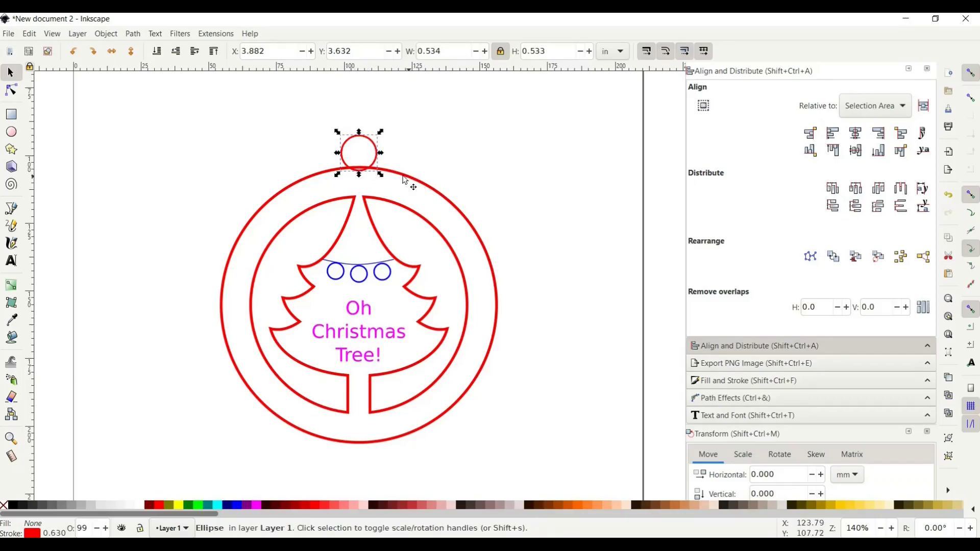
Step: Ungroup the loop and outer ring, then union them into one 27-node outline path
shift+click(437, 195)
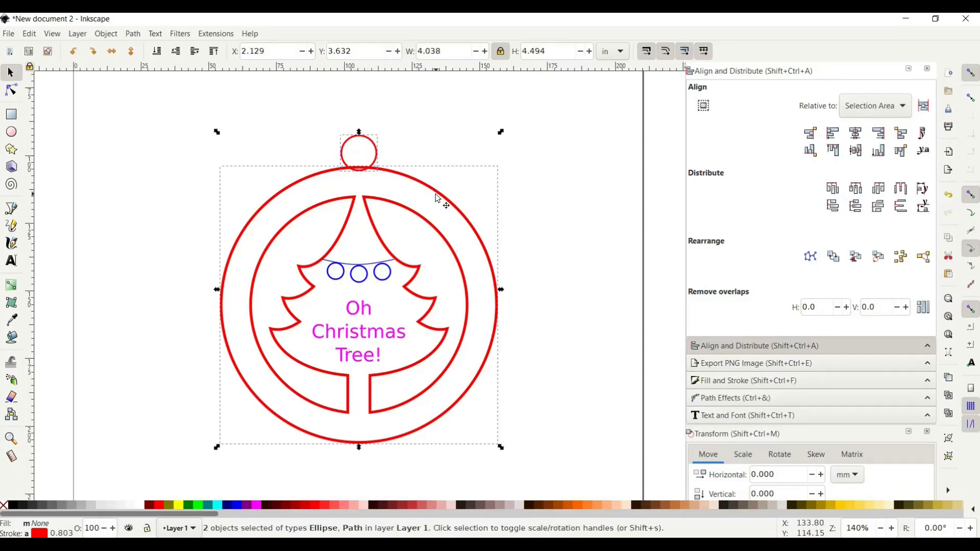
click(108, 34)
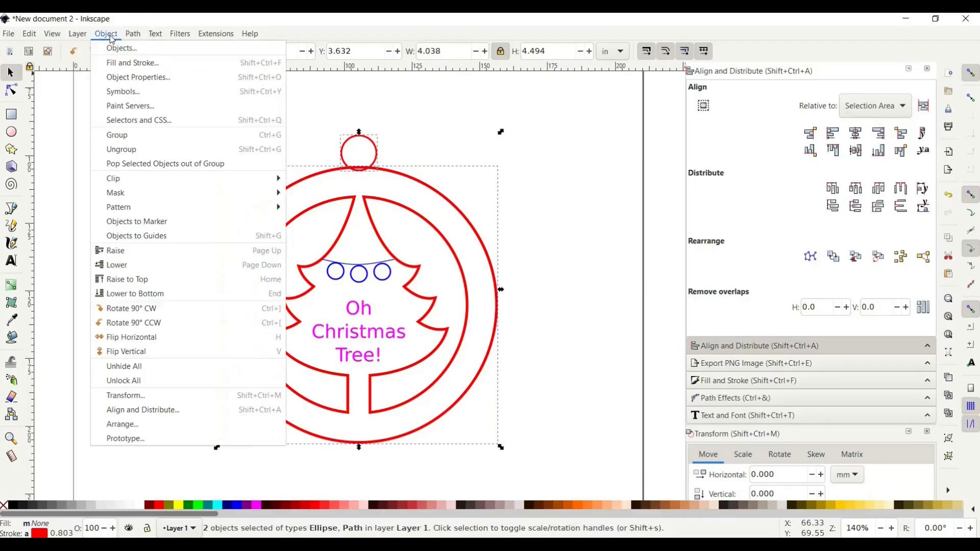
click(129, 149)
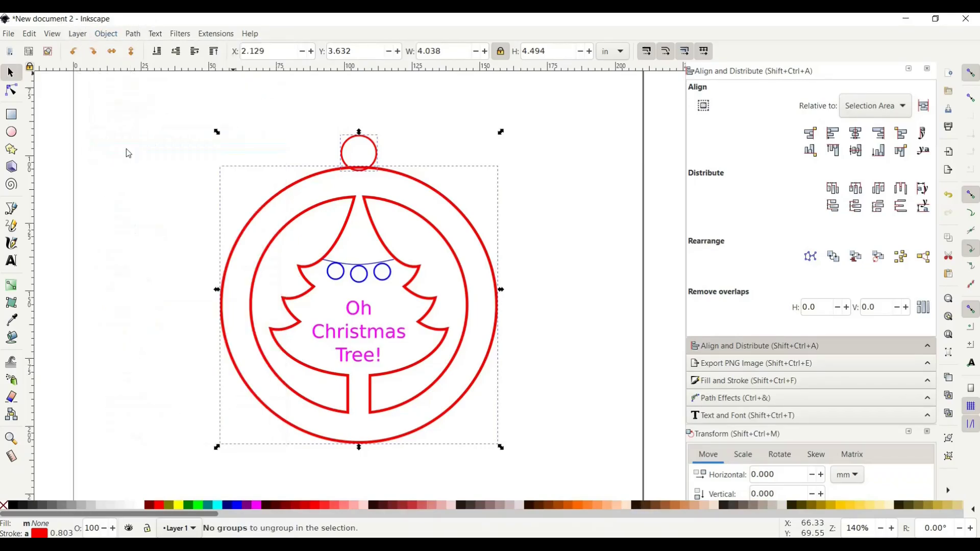
click(131, 36)
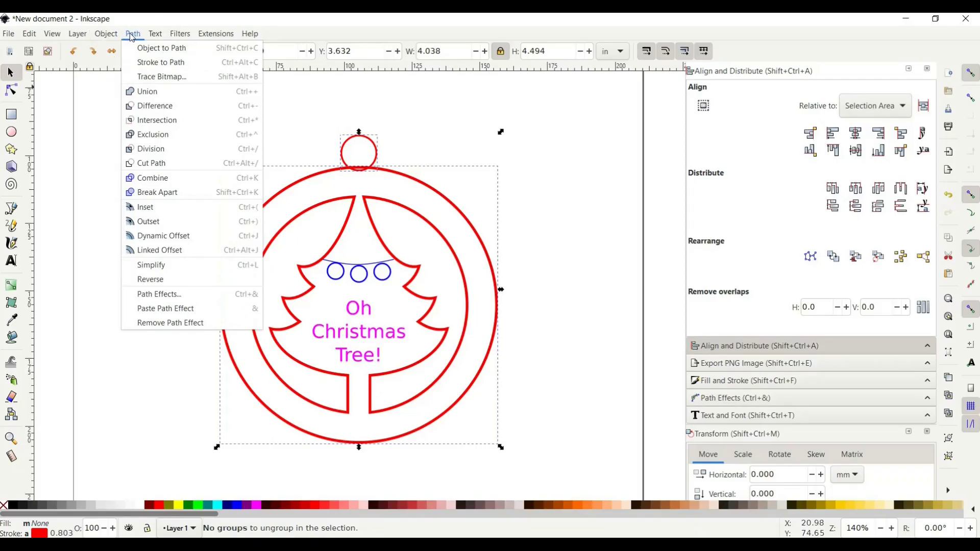
click(155, 97)
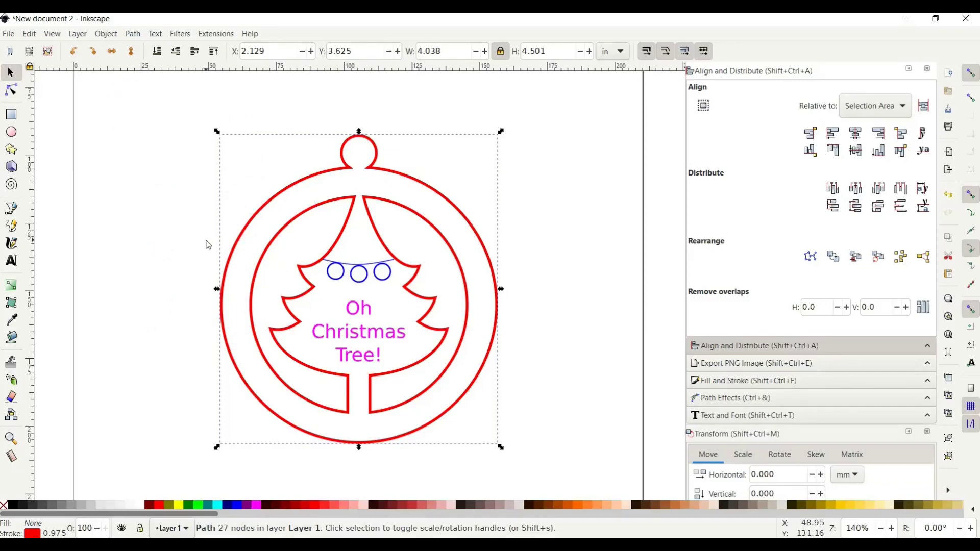
Step: Draw a small circle hole in the hanging loop and centre it on the ornament's vertical axis
click(12, 132)
drag(147, 149, 163, 164)
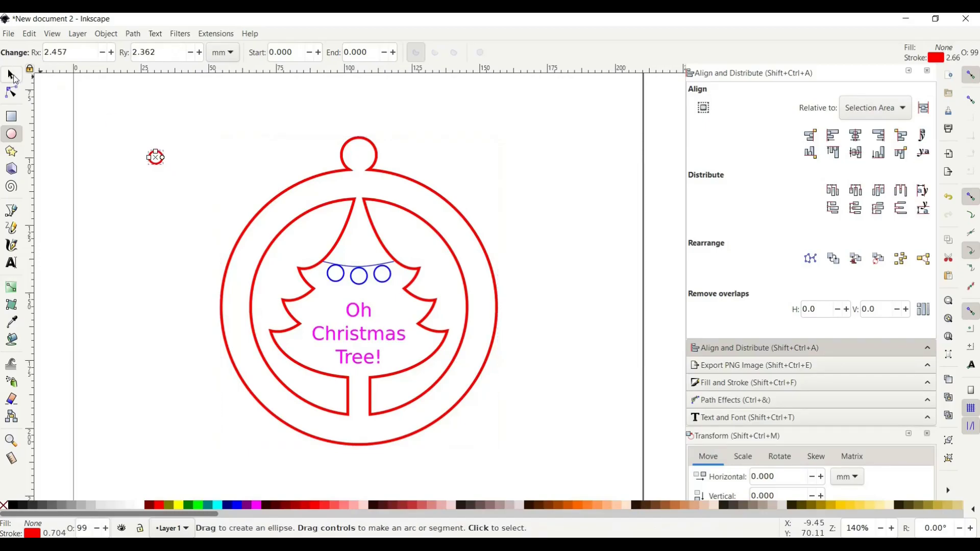
click(12, 76)
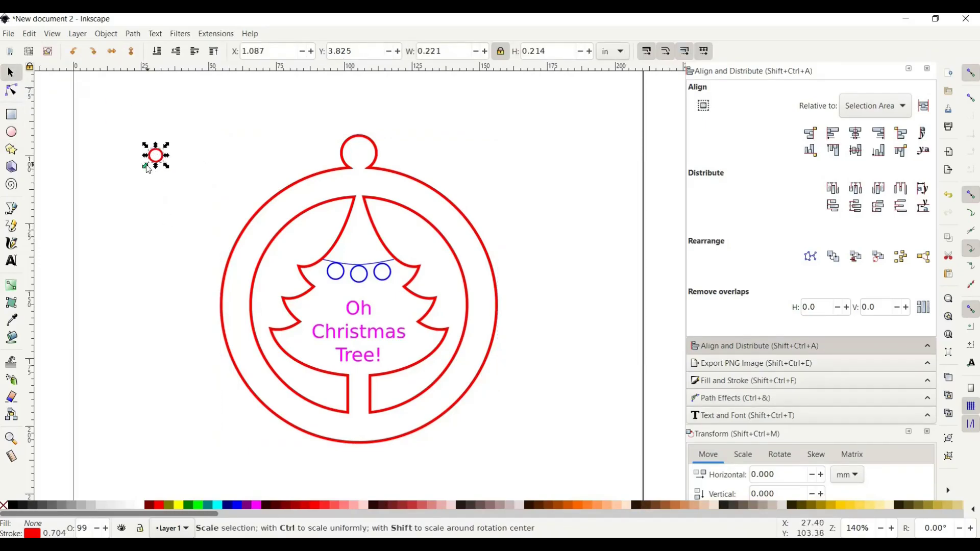
drag(161, 162, 366, 158)
key(shift)
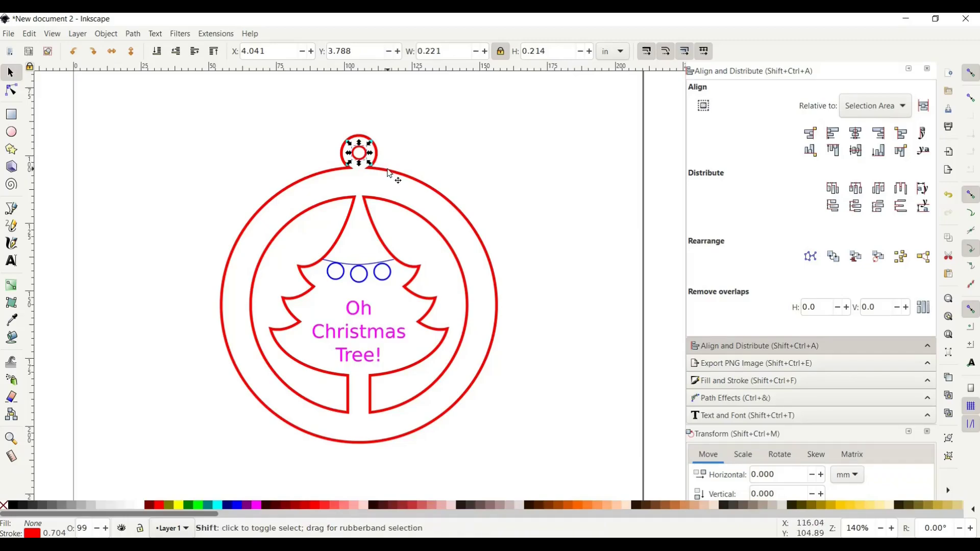
shift+click(389, 171)
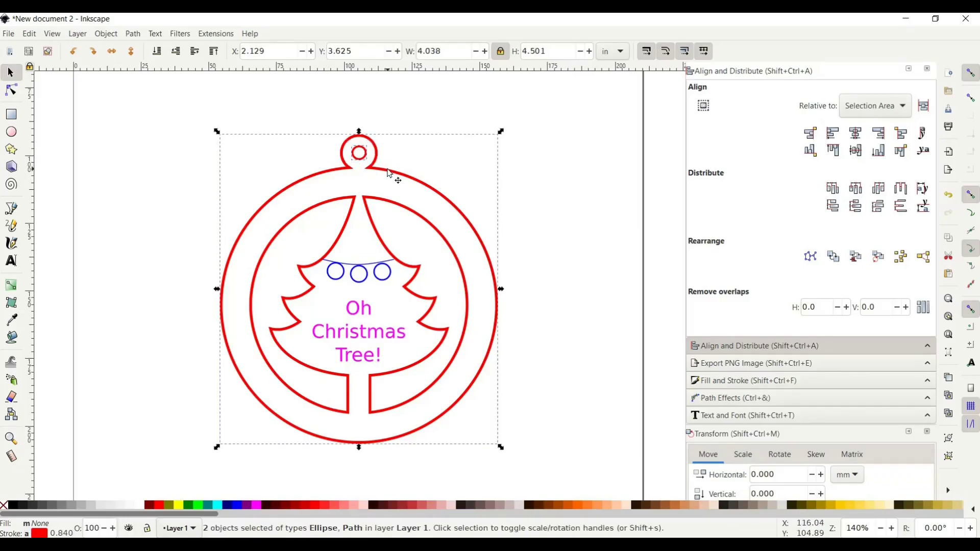
click(856, 136)
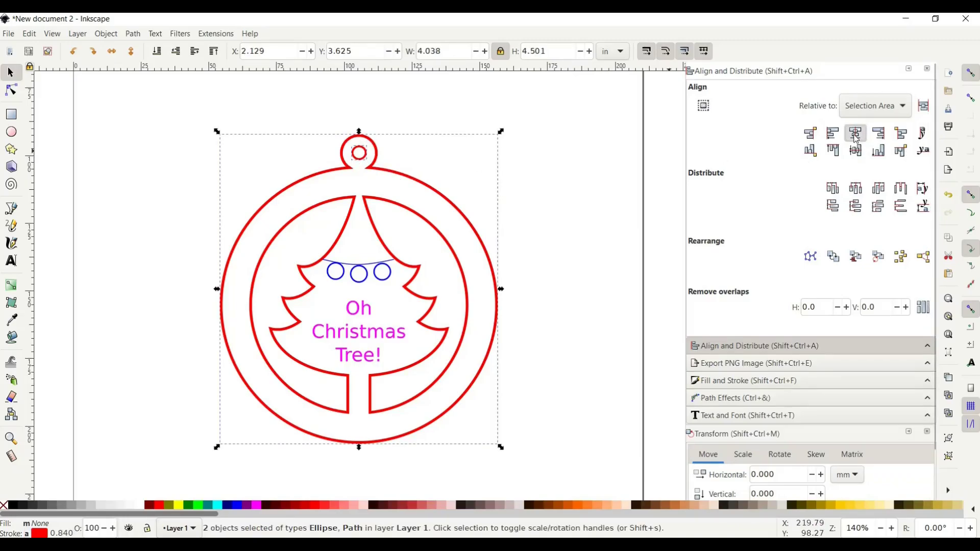
click(560, 218)
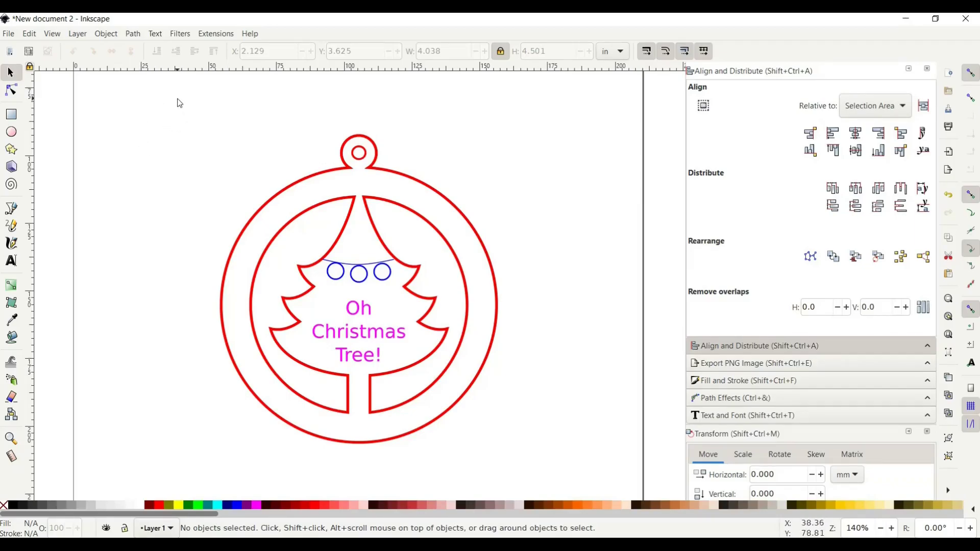
Step: Group the outline, garland, three lights and text into one group of 7 objects
drag(178, 100, 560, 482)
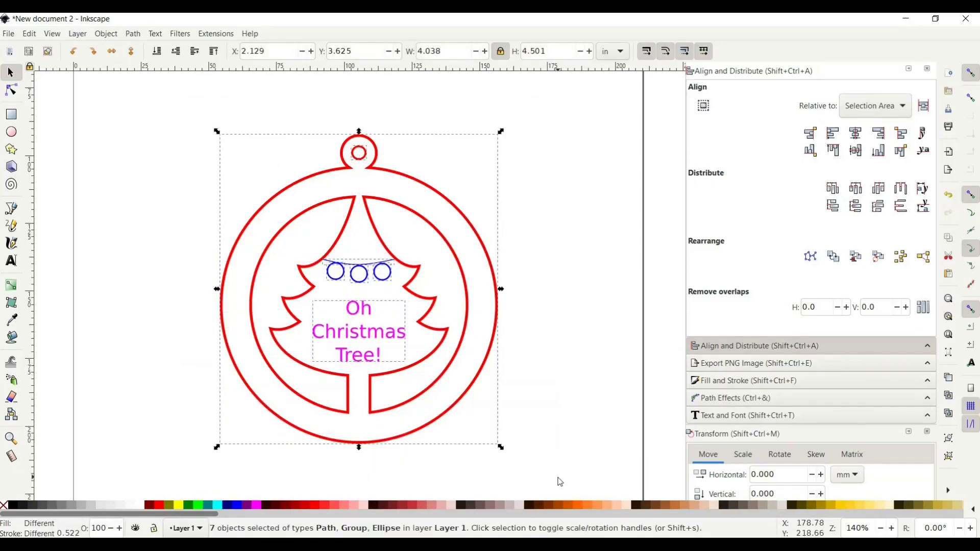
click(106, 34)
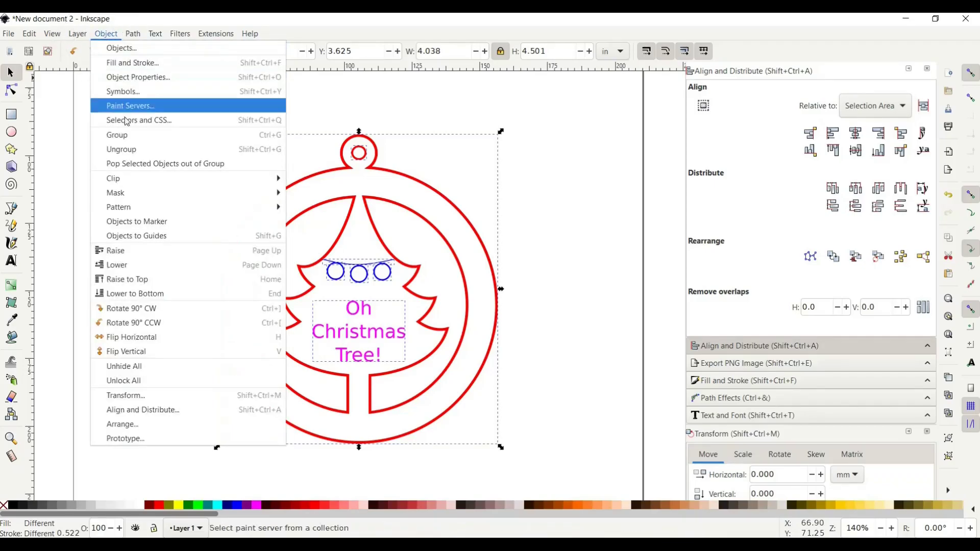
click(129, 142)
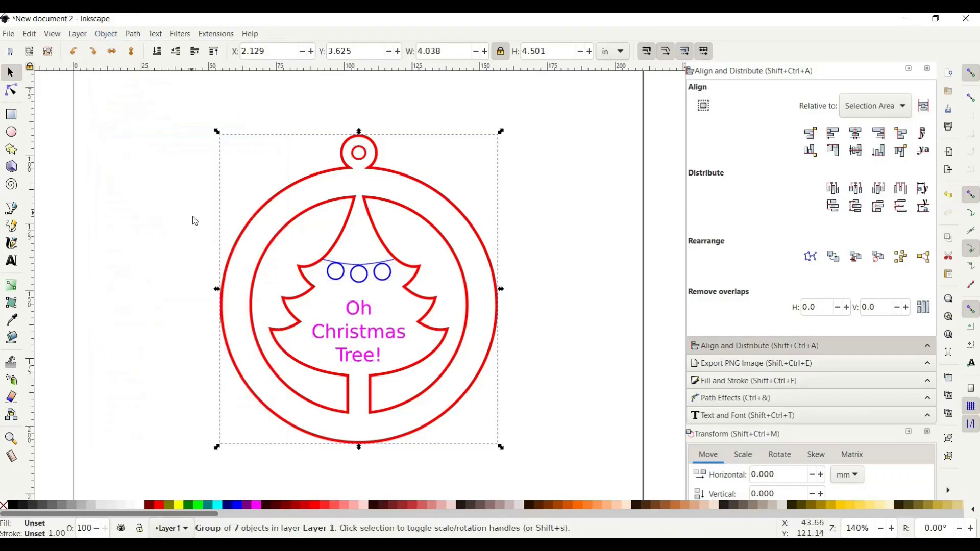
click(194, 220)
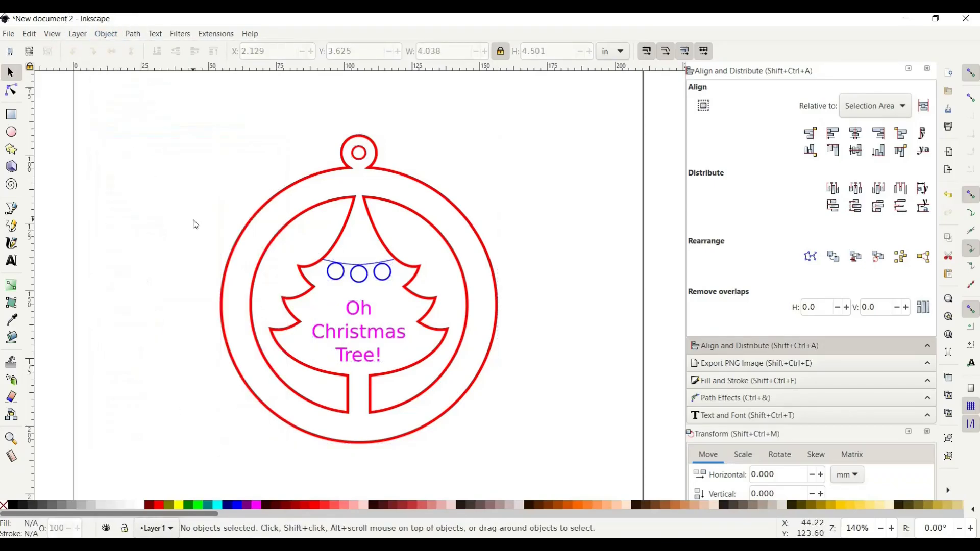
Step: Save the drawing as 'christmas ornament.svg' in Inkscape SVG format in the Demo folder
click(9, 34)
click(51, 134)
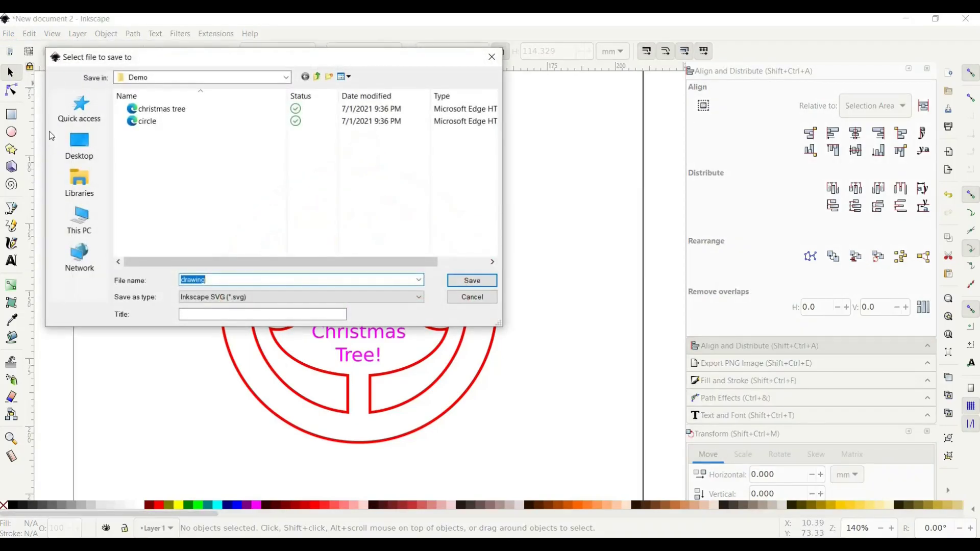
text(chri)
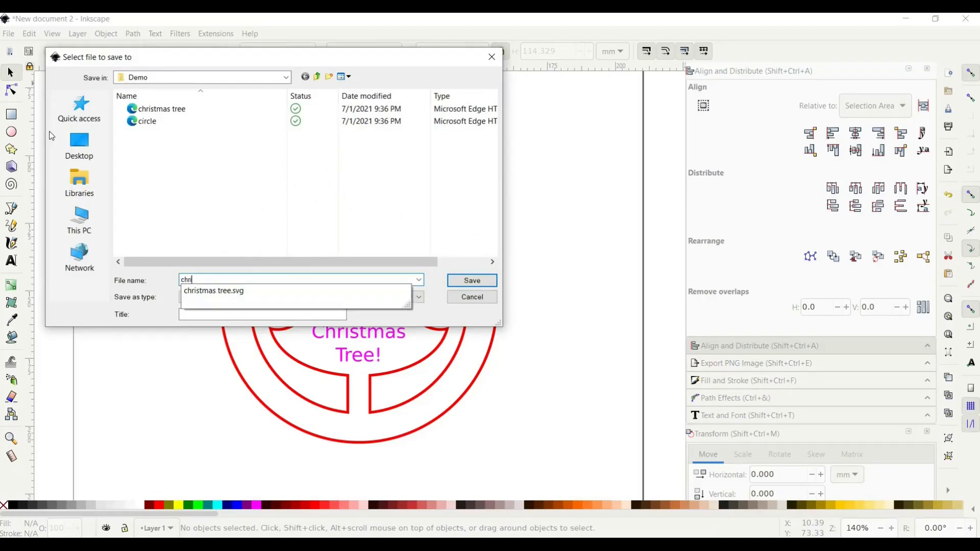
text(stmas ornament)
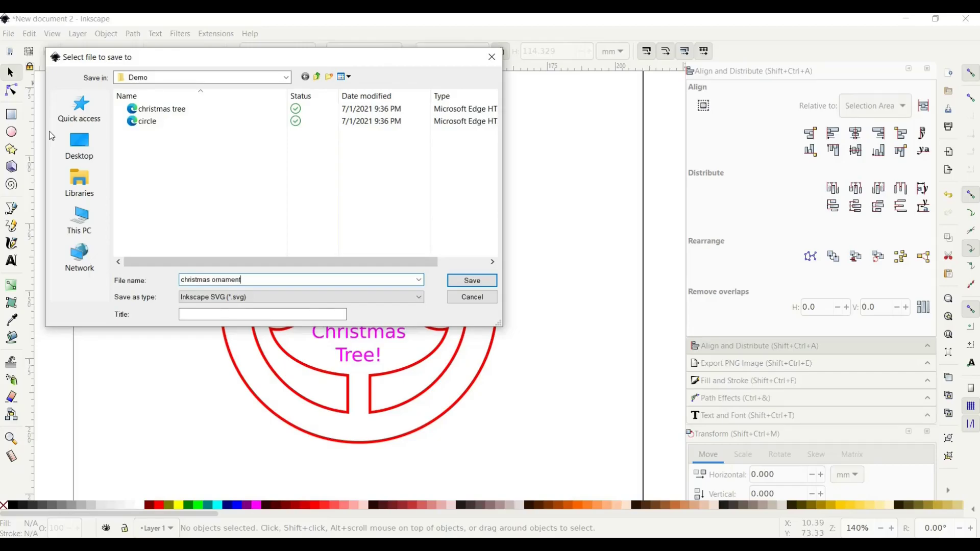
click(241, 298)
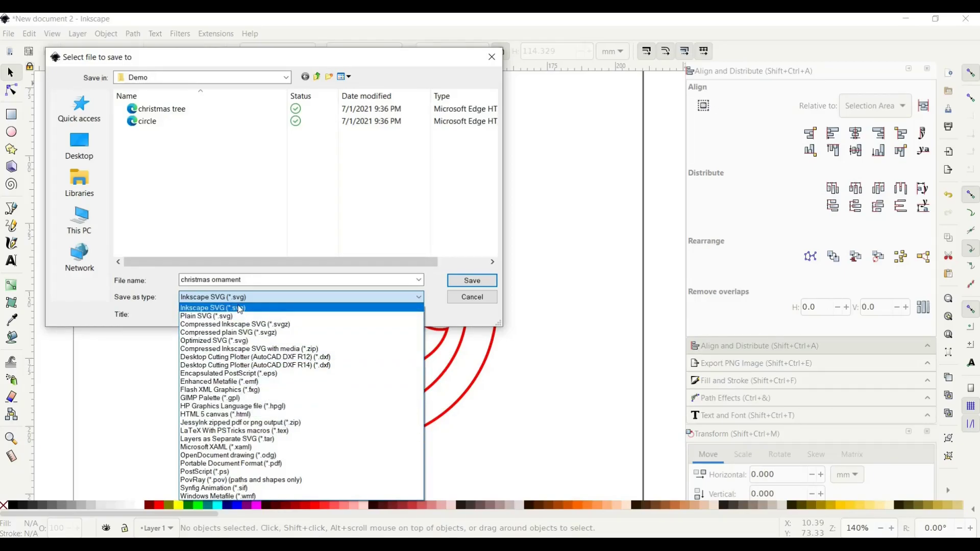
click(240, 308)
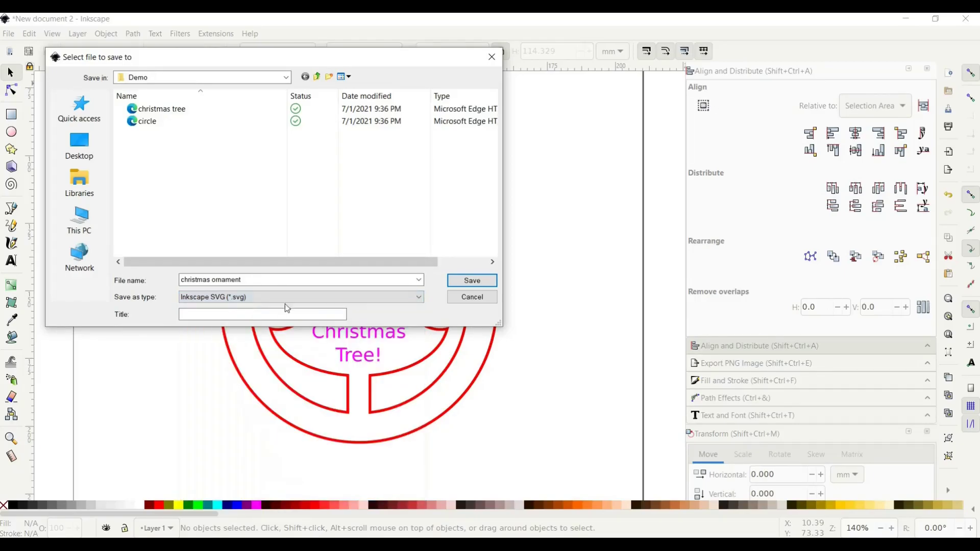
click(481, 282)
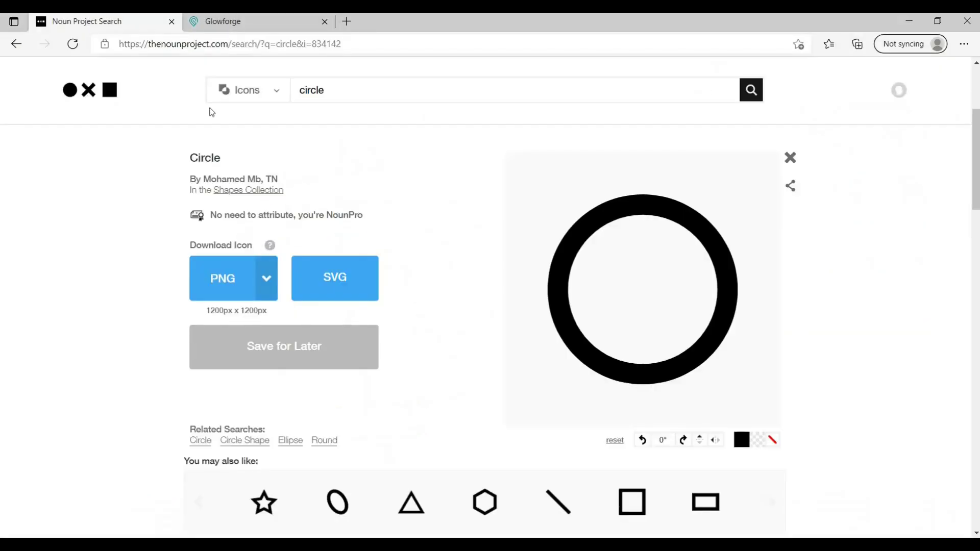
Step: Upload christmas ornament from the Demo folder into the Glowforge design
click(255, 25)
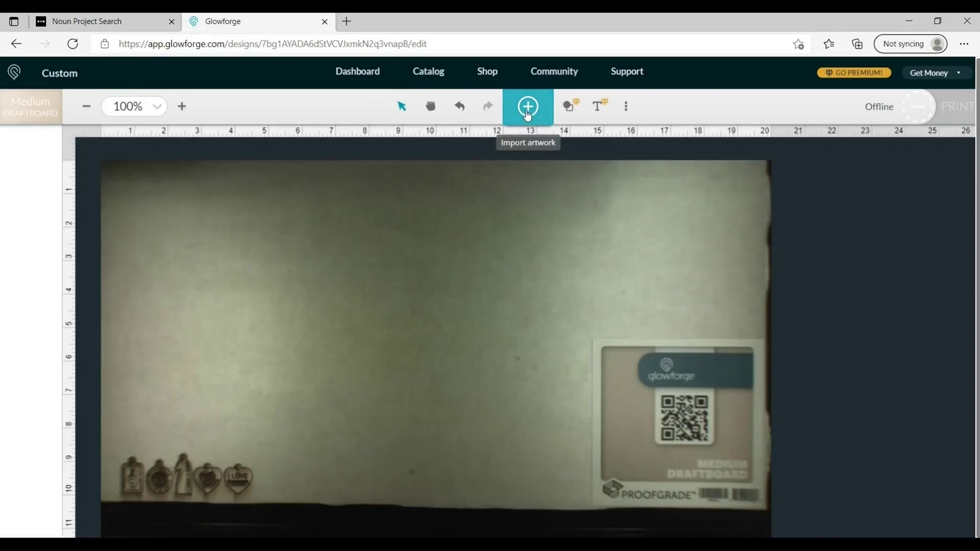
click(527, 106)
click(653, 101)
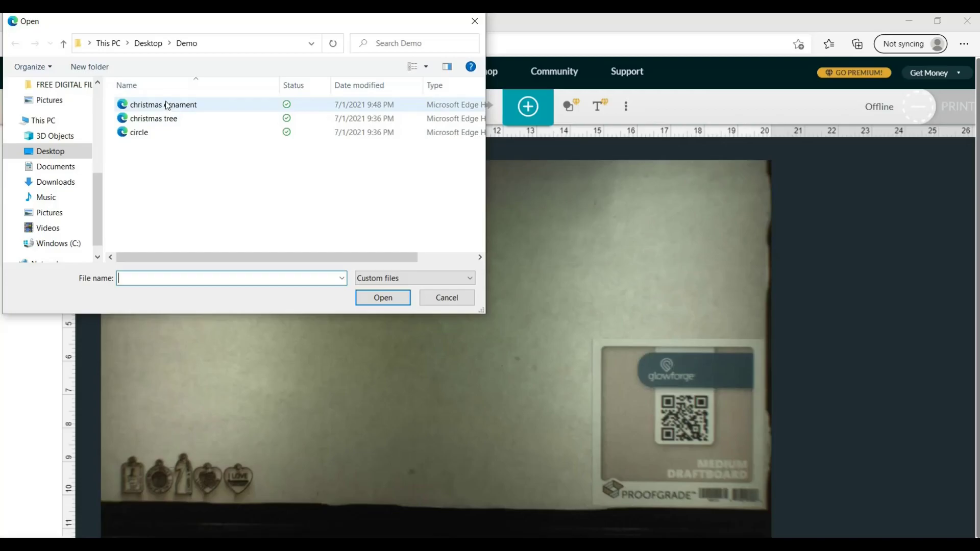
double_click(164, 105)
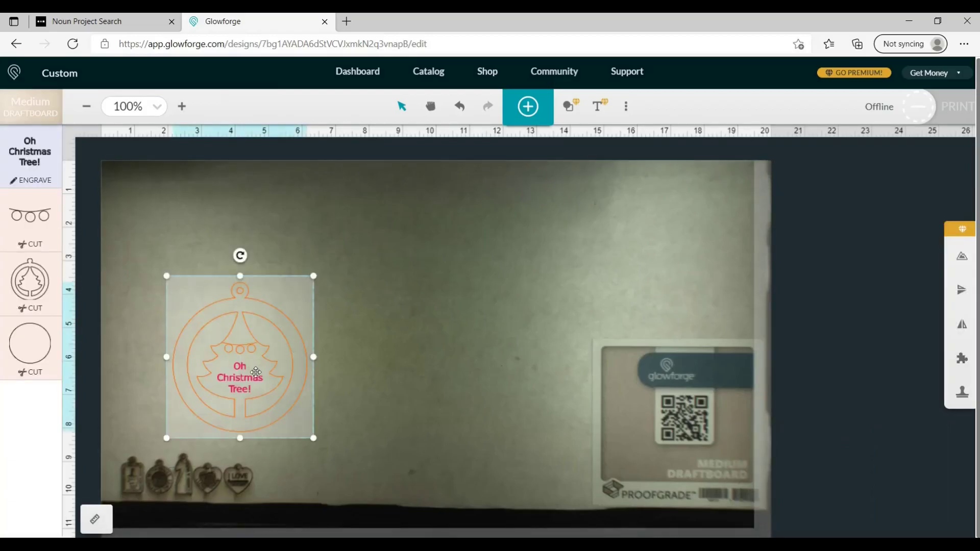
Step: Move the ornament to the bed's top-left corner and set the garland-and-lights step to Score
drag(255, 371, 194, 257)
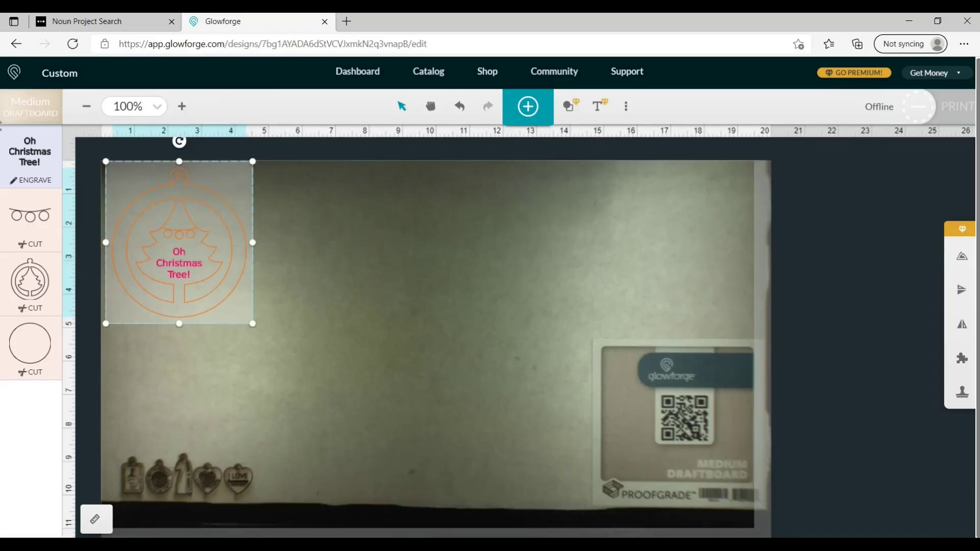
click(315, 219)
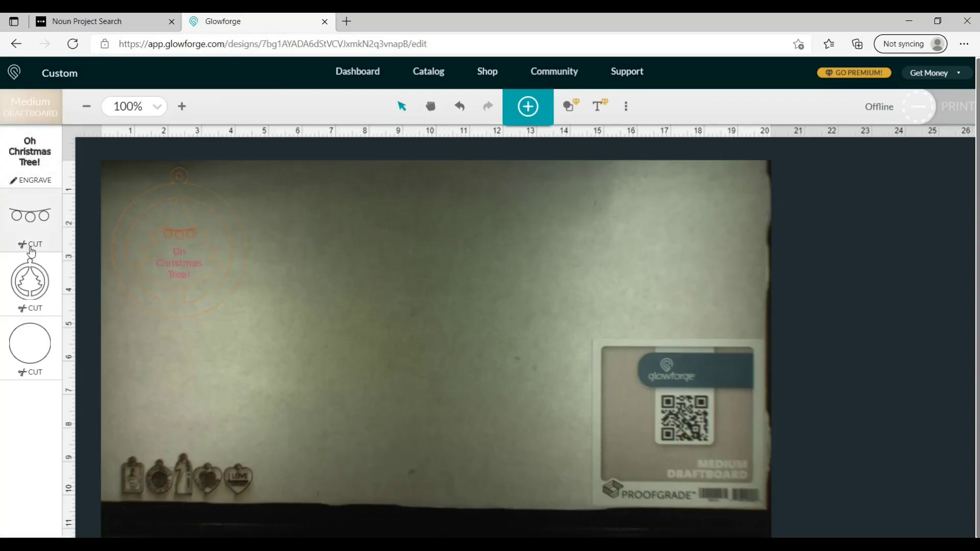
click(30, 215)
click(192, 146)
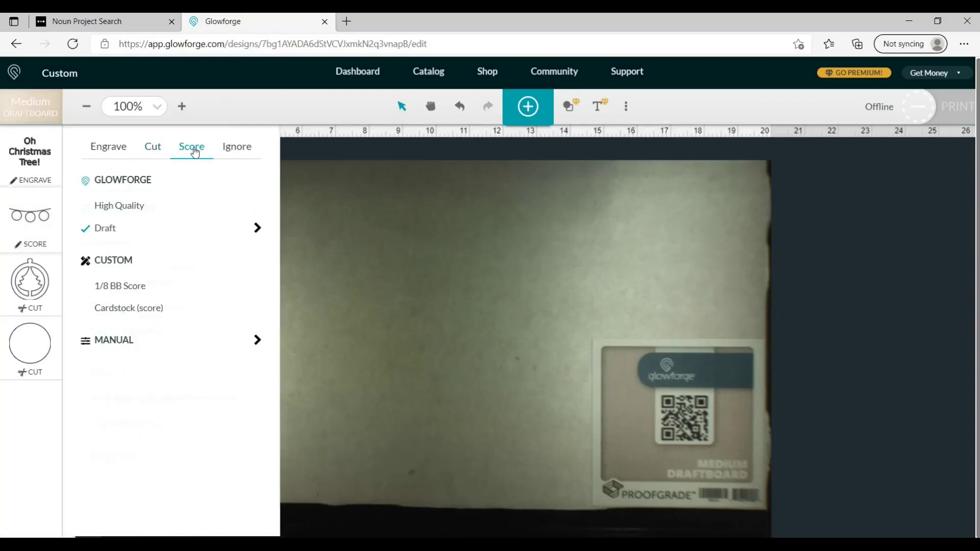
click(346, 249)
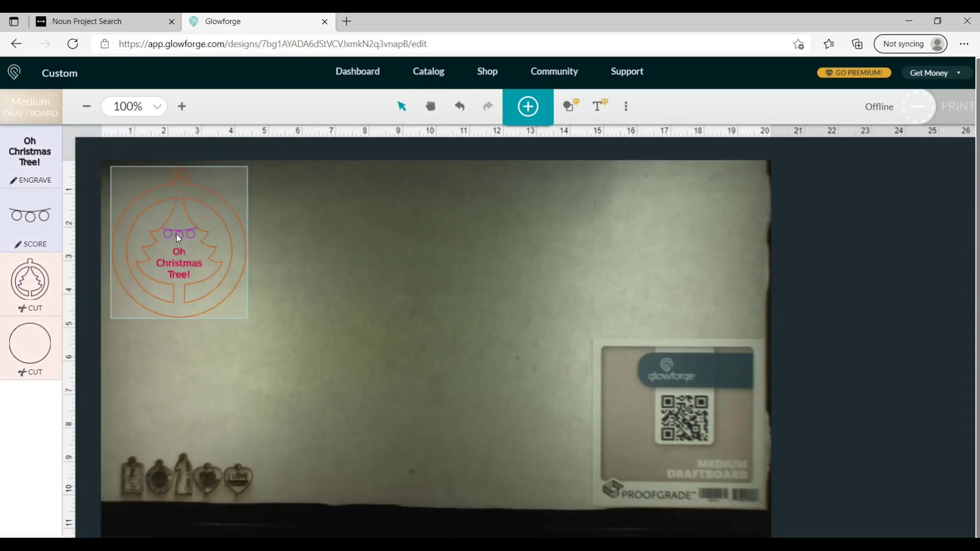